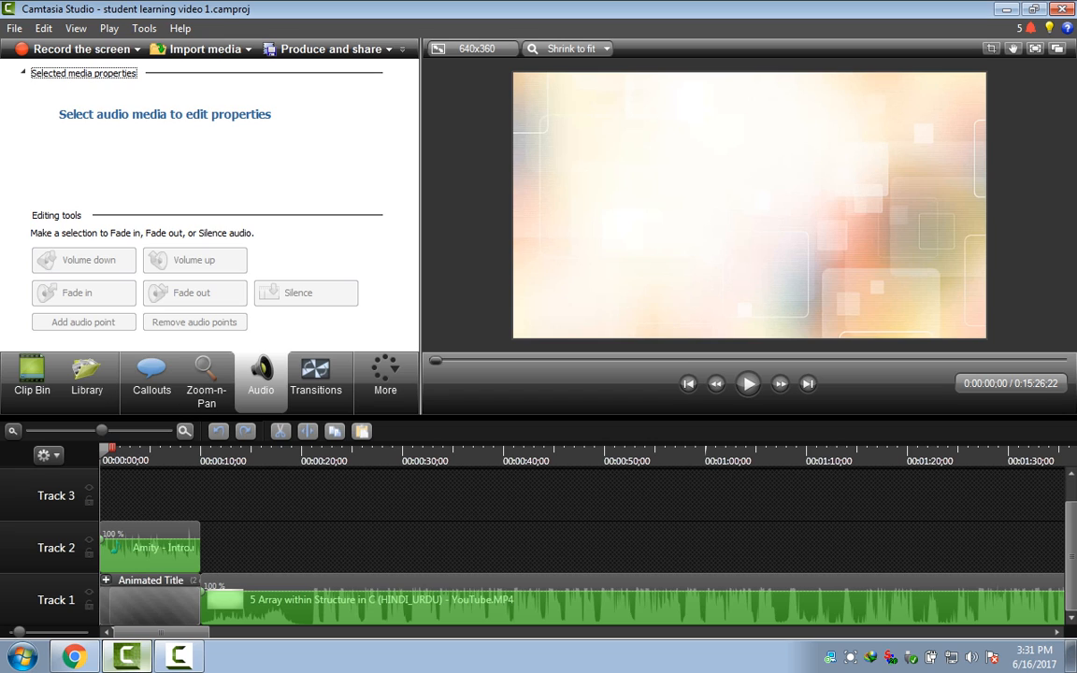
Select the "5 Array within Structure in C" video on Track 1 and open its audio properties.
click(435, 360)
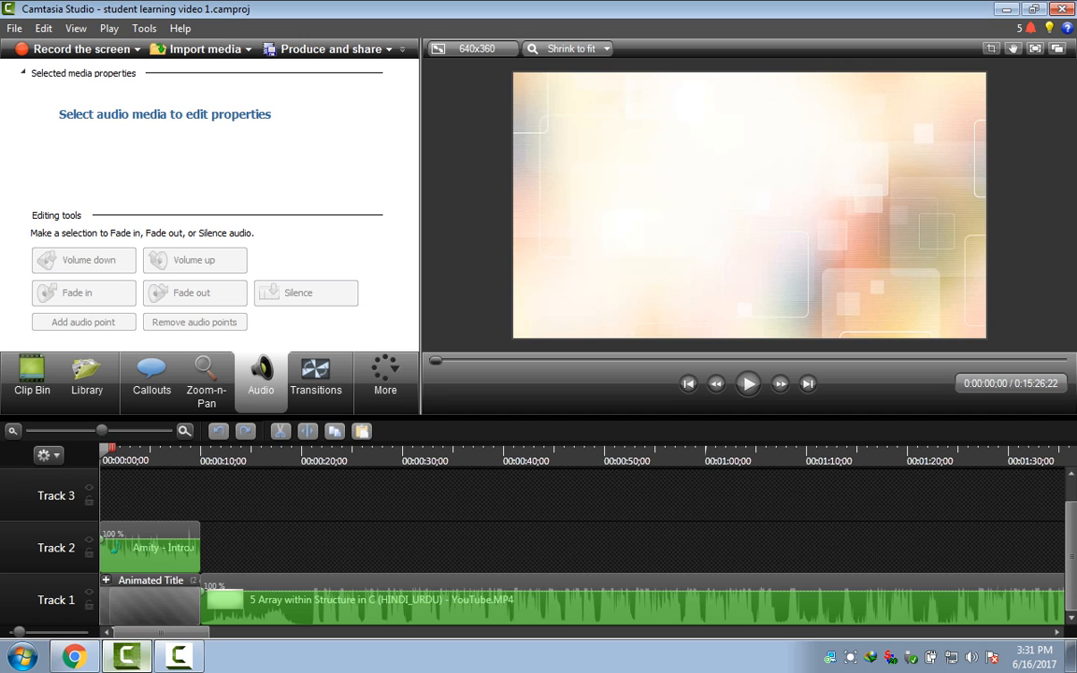
click(206, 382)
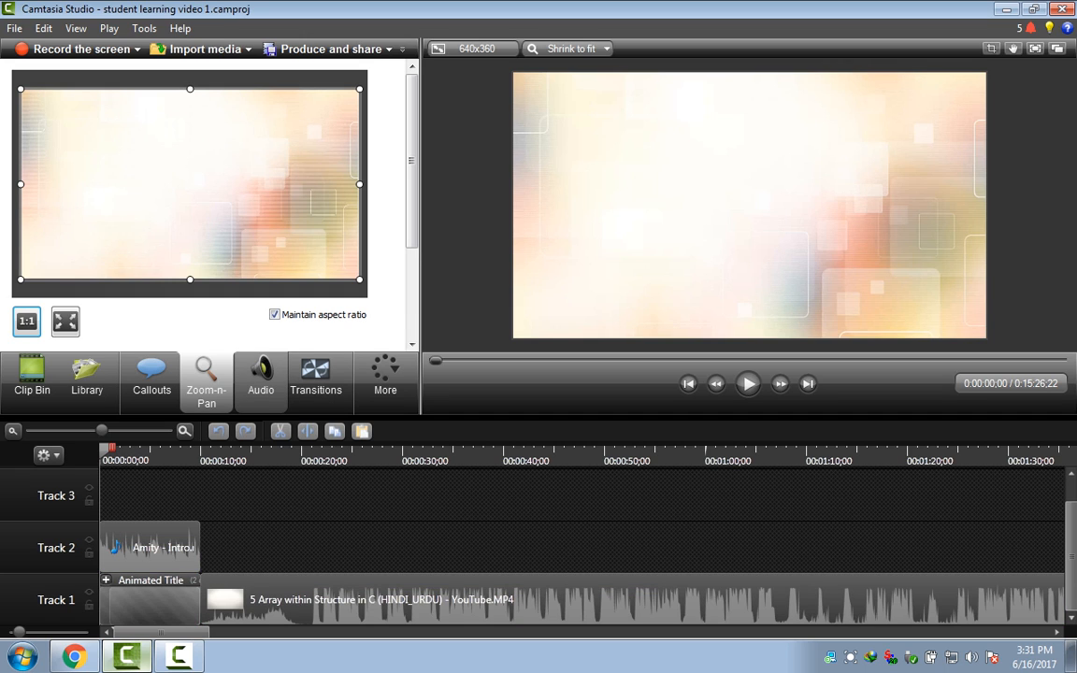
click(314, 598)
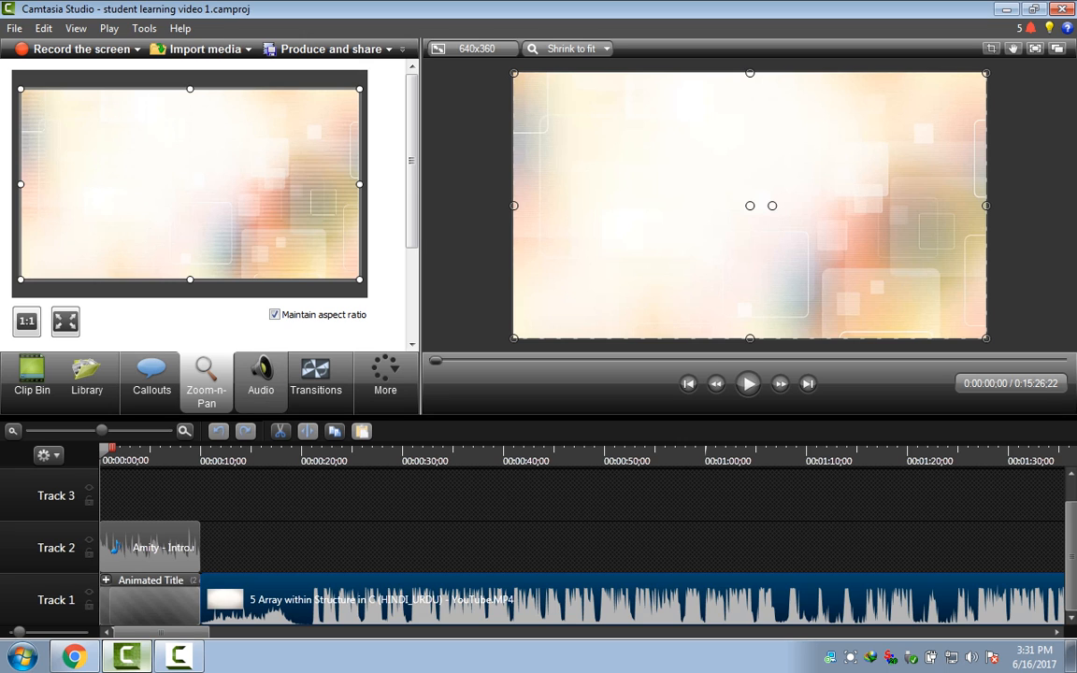
click(262, 379)
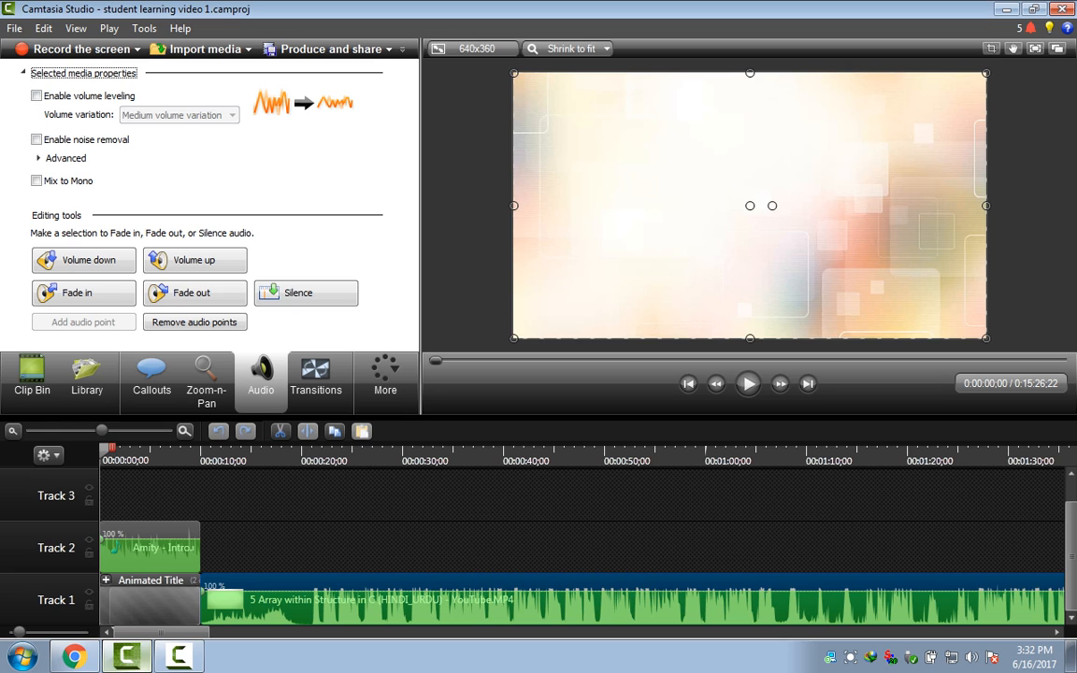
click(569, 539)
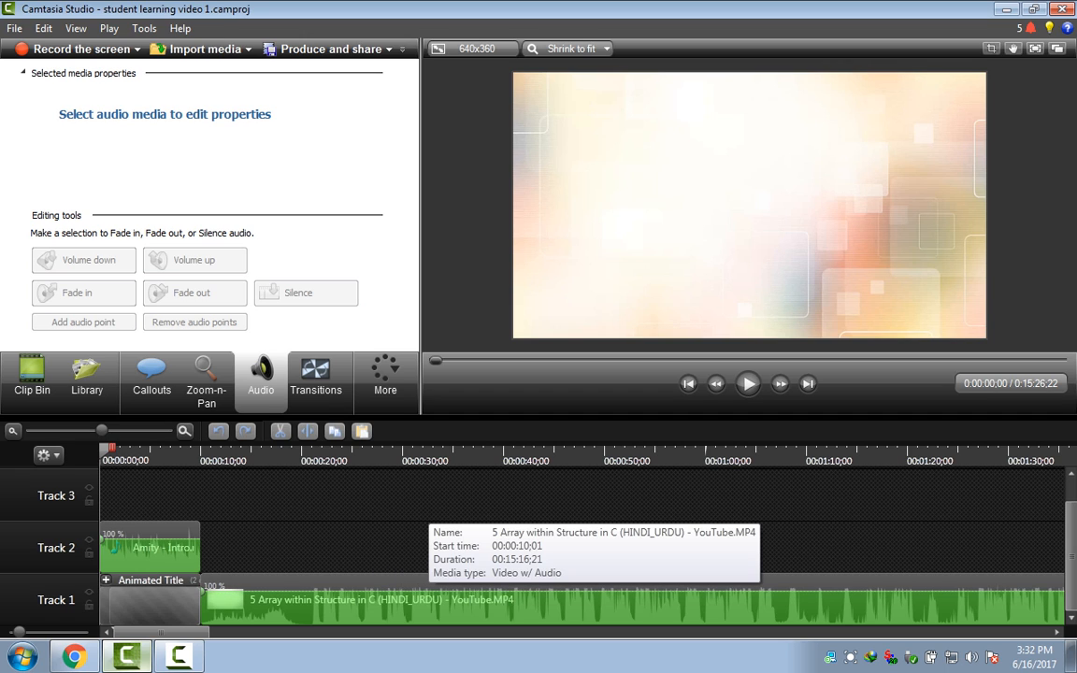
click(431, 600)
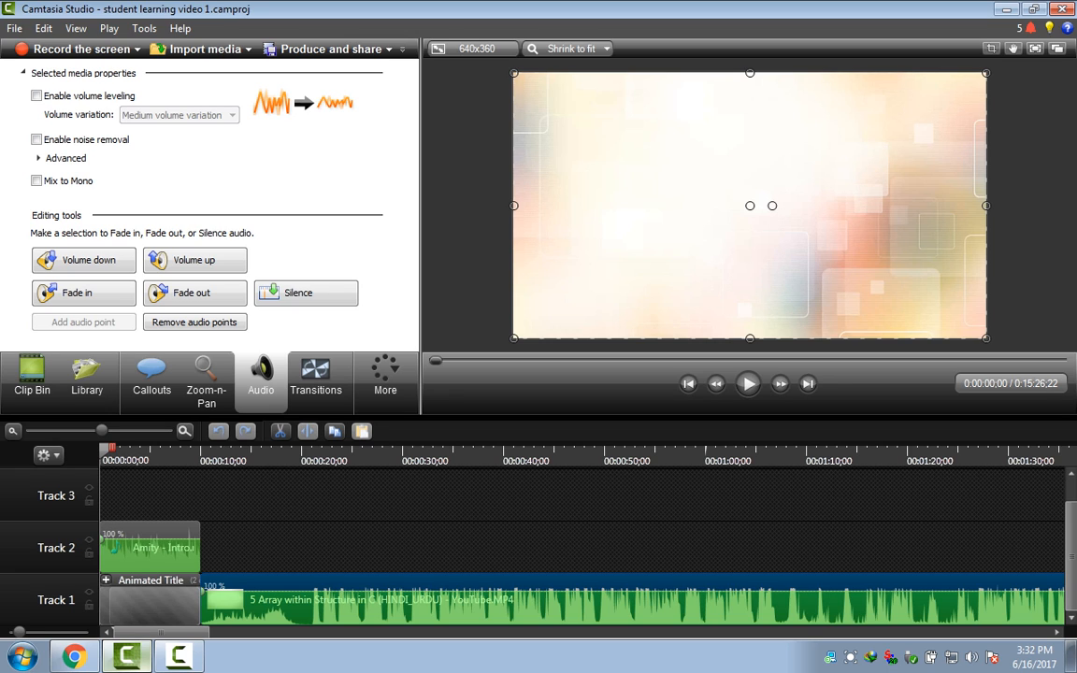
Preview the Track 1 video from 0:00:24;29 and raise its audio volume.
drag(108, 448, 239, 449)
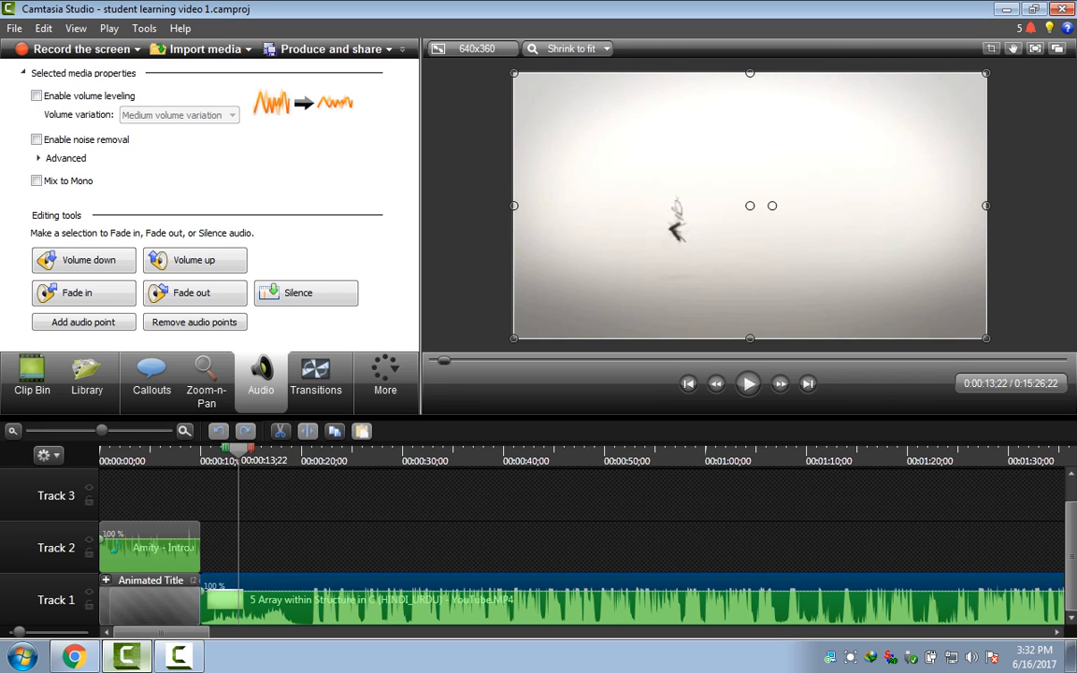
drag(238, 449, 351, 449)
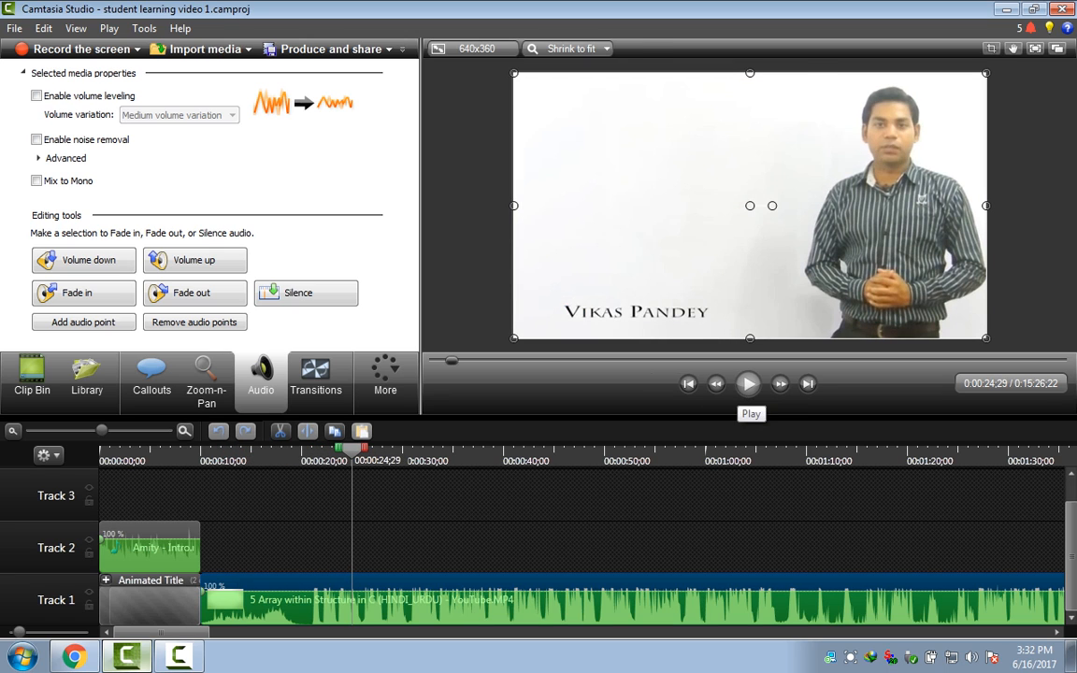
click(748, 383)
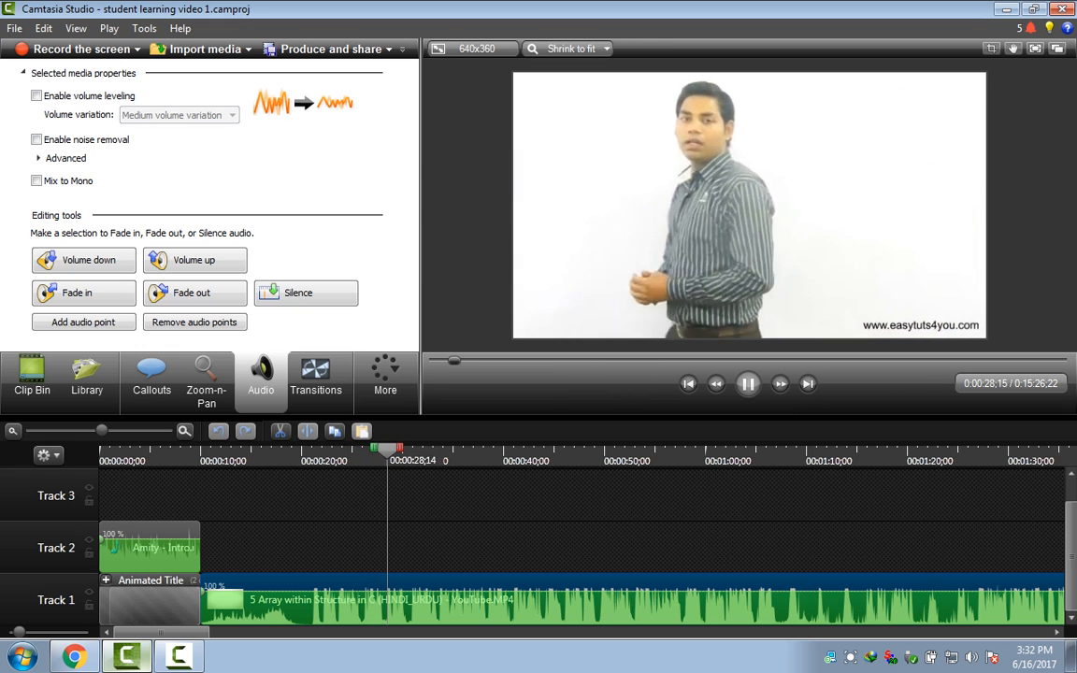
click(748, 383)
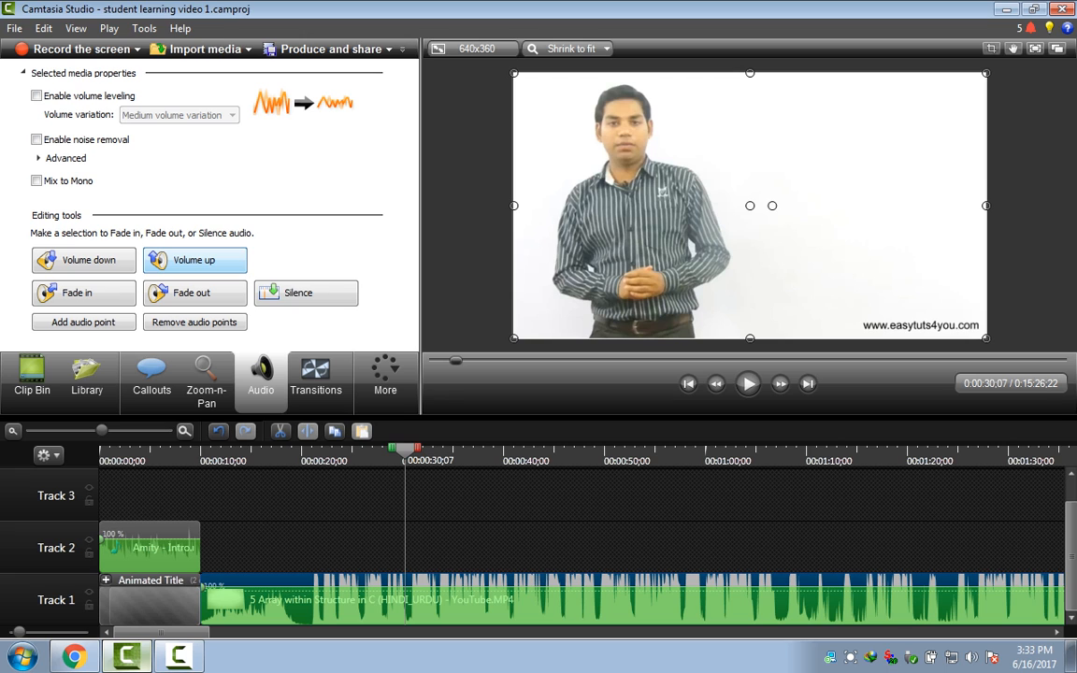
Play back a short stretch of the louder video and turn its audio volume down.
click(748, 383)
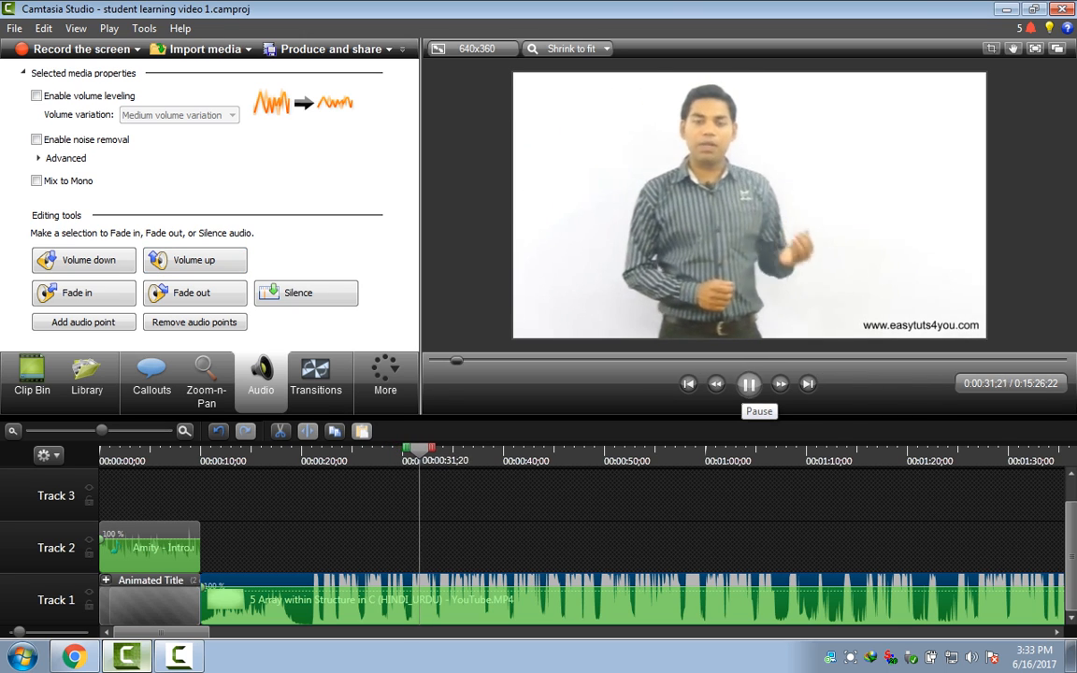
click(748, 383)
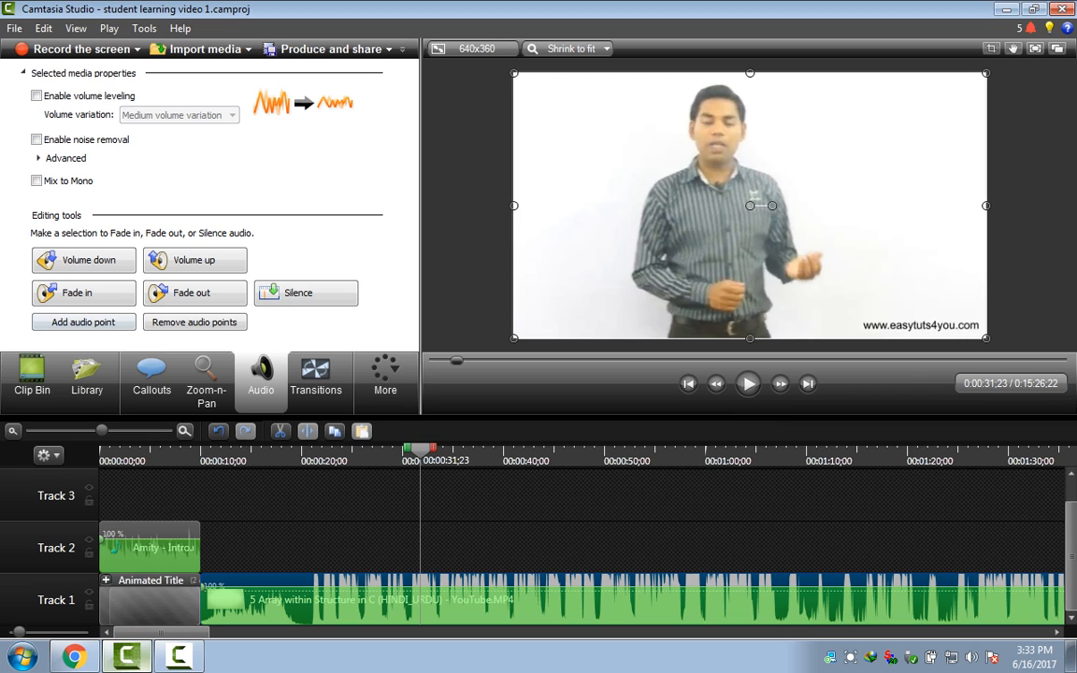
click(83, 260)
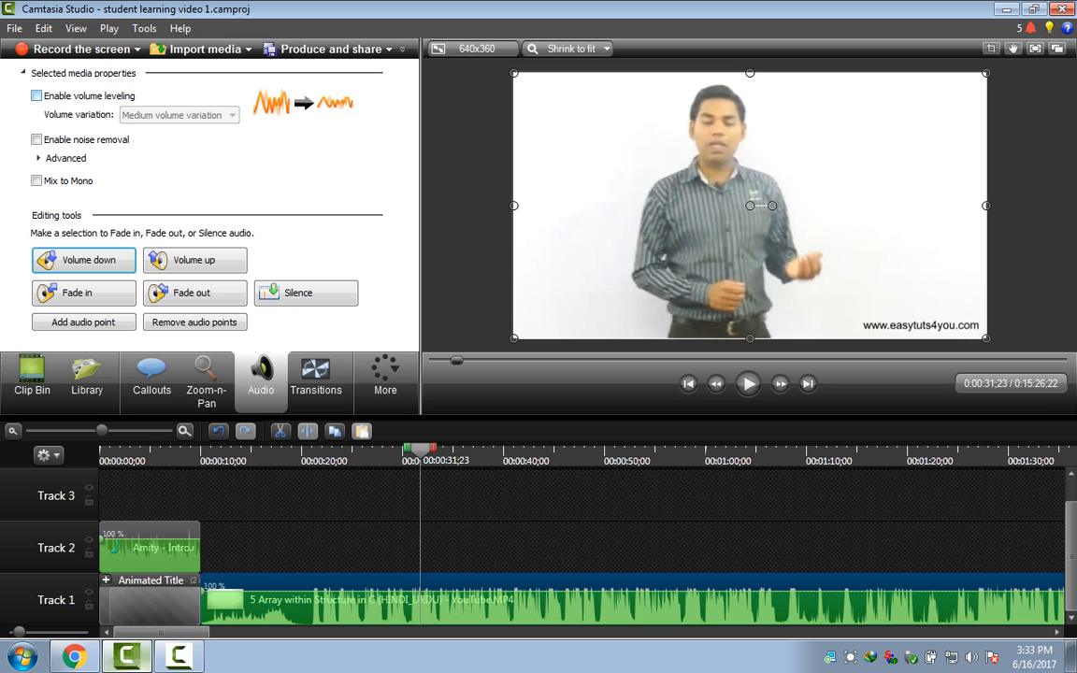
Enable volume leveling on the Track 1 video with the high volume variation option.
click(37, 95)
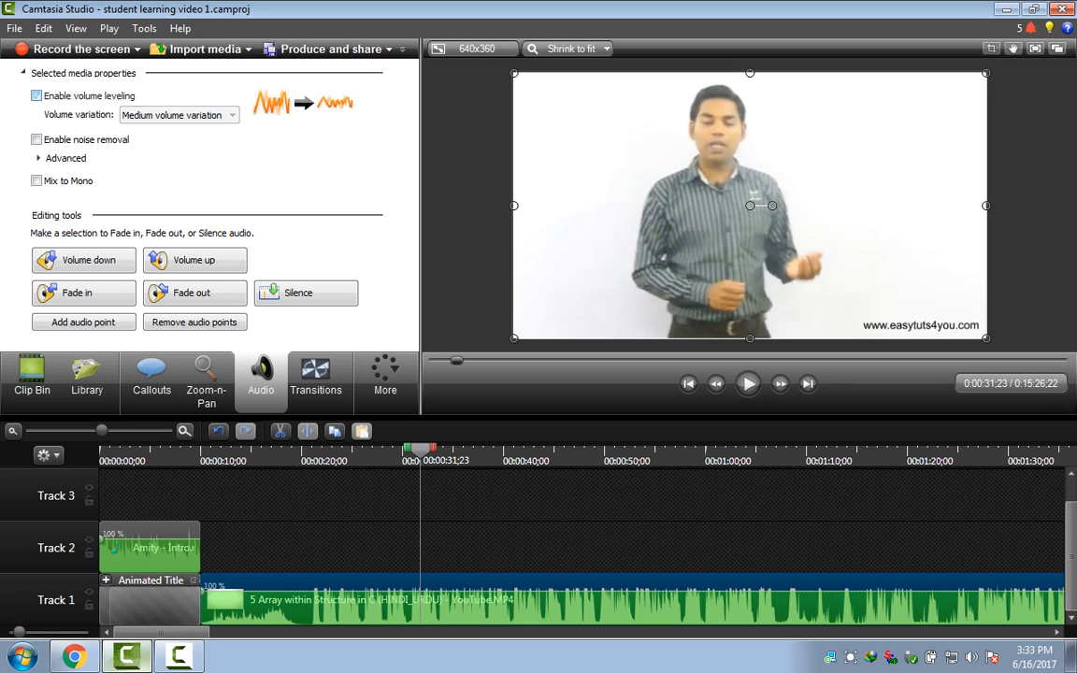
click(231, 115)
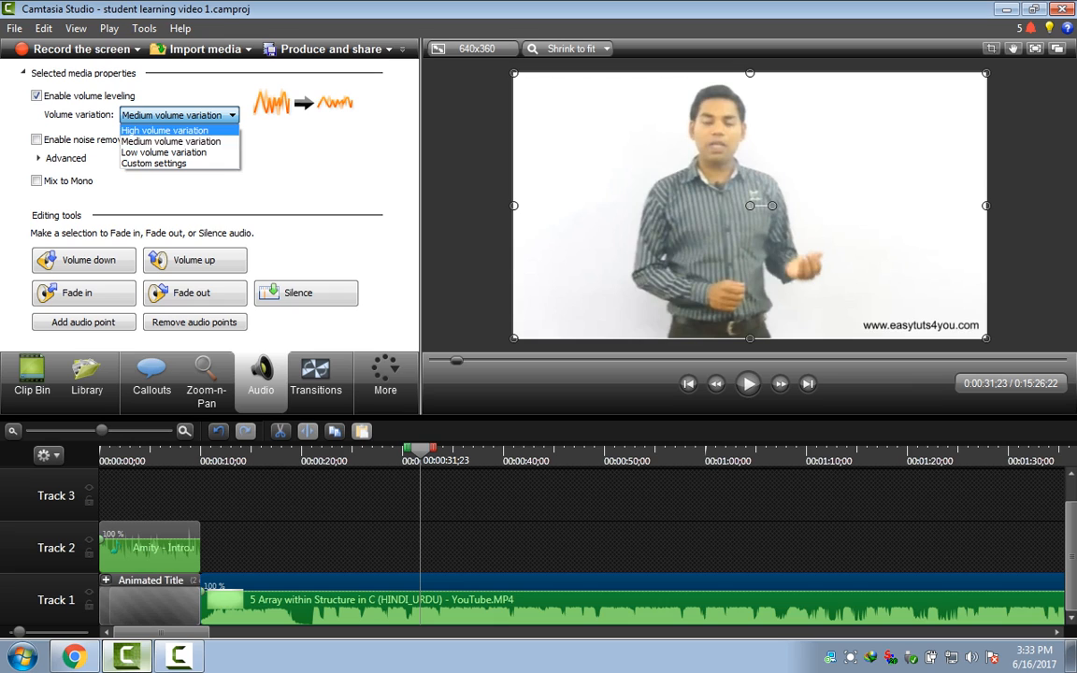
click(165, 130)
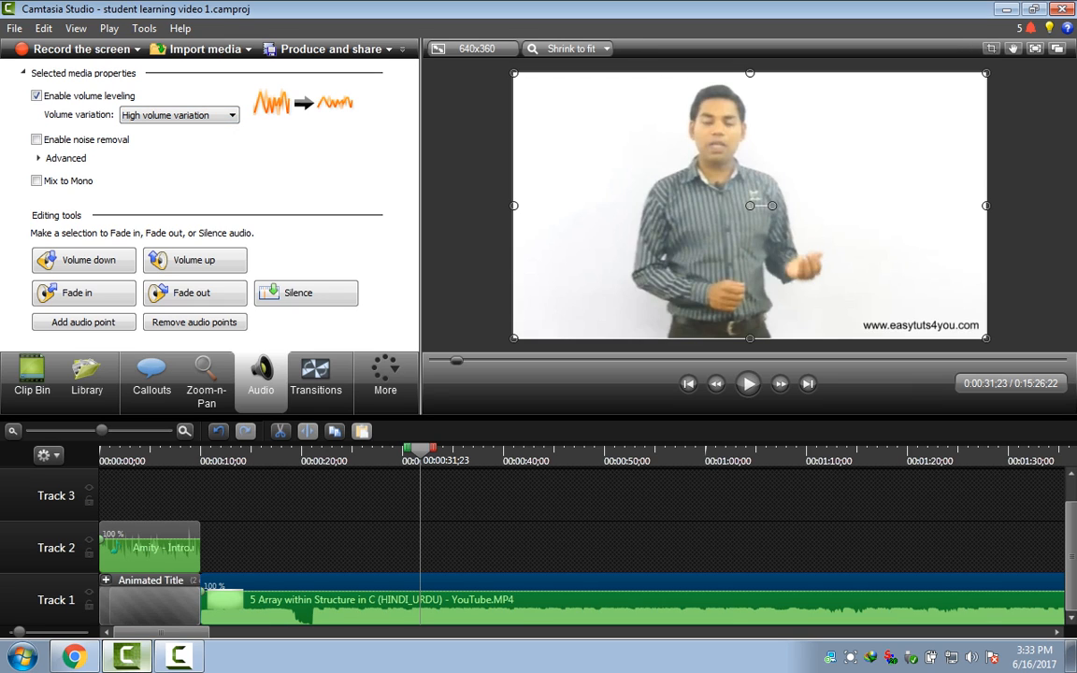
click(36, 95)
click(37, 96)
Switch the volume leveling to medium volume variation and disable leveling.
click(182, 115)
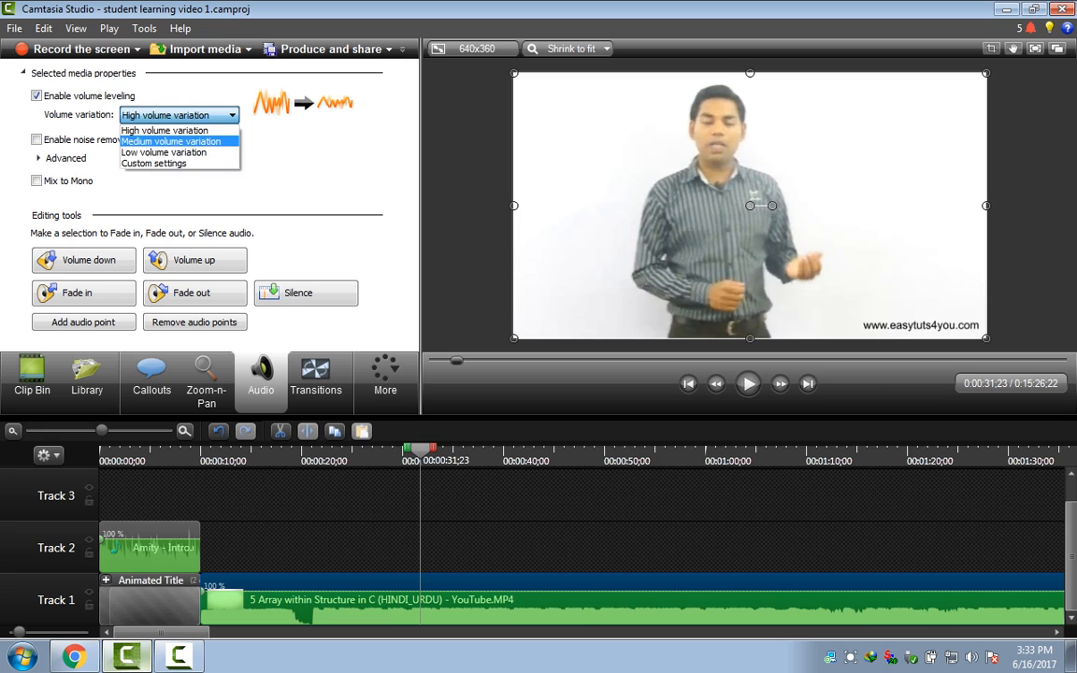
click(171, 141)
click(37, 95)
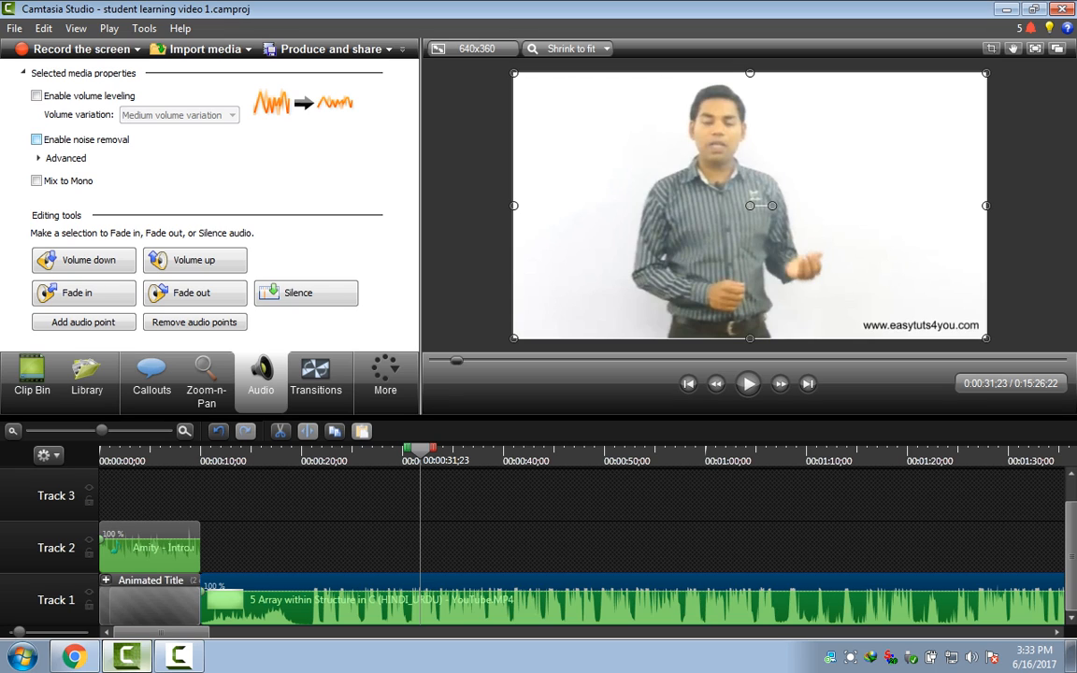
Try noise removal on the Track 1 video's audio and turn it back off.
click(36, 139)
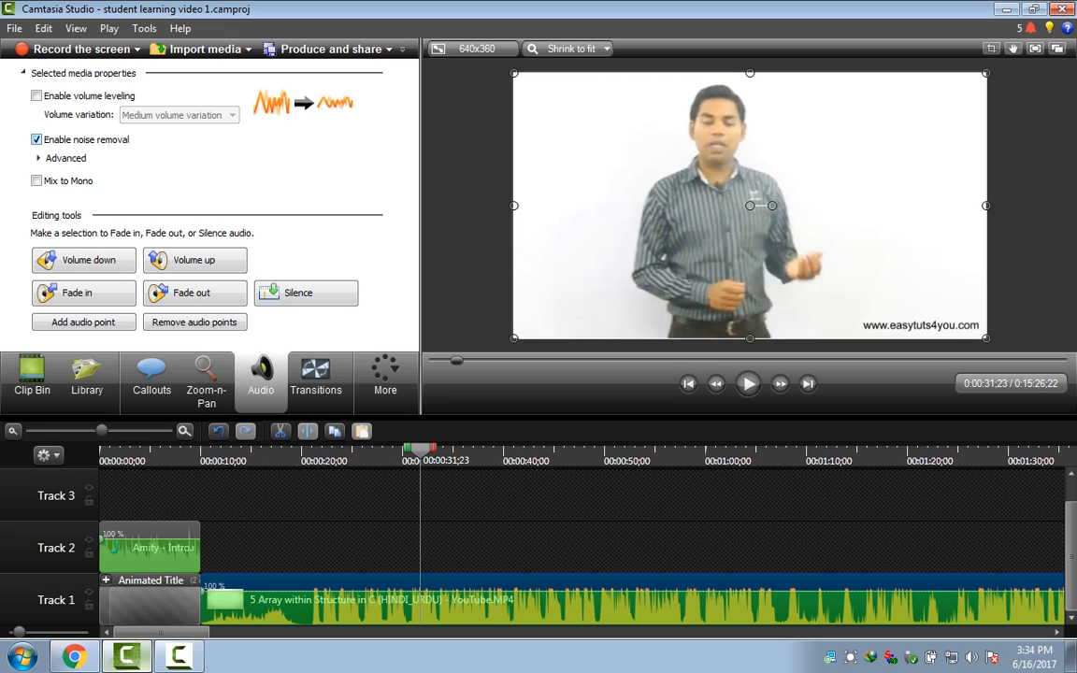
click(37, 139)
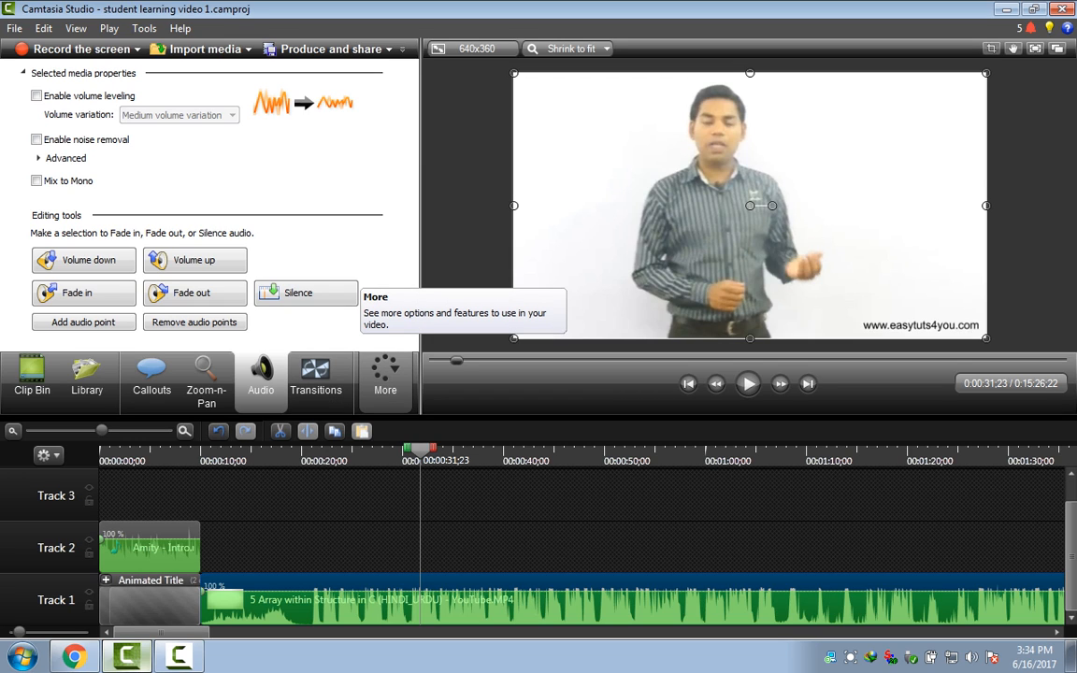
Open the Cursor Effects settings and remove the "5 Array within Structure in C" video from Track 1.
click(386, 374)
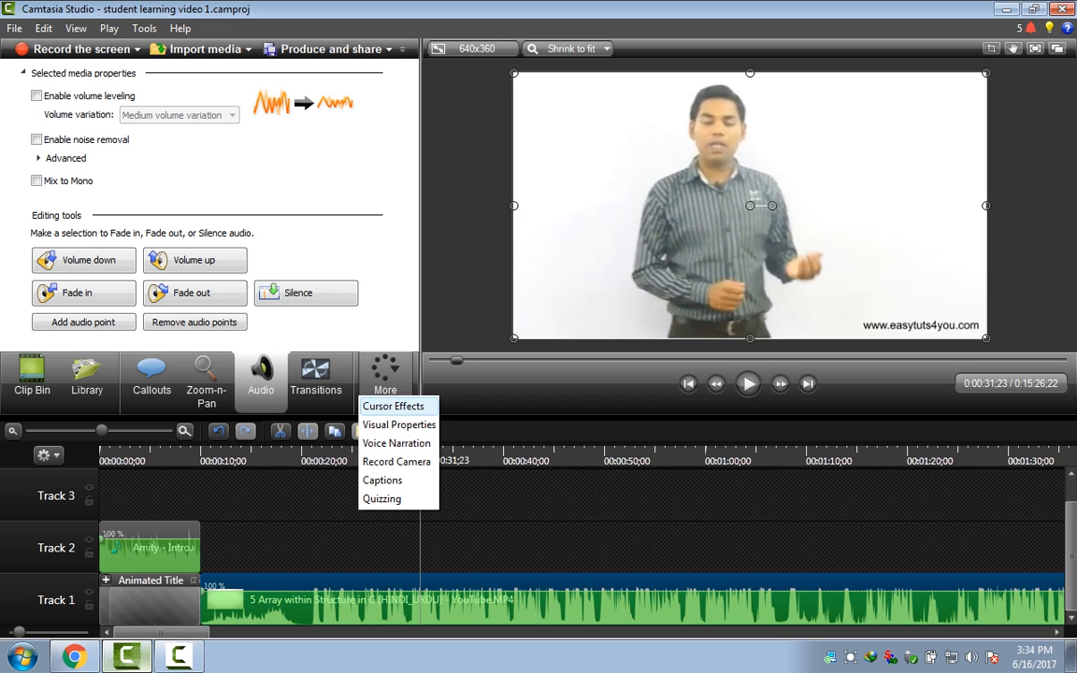
click(393, 406)
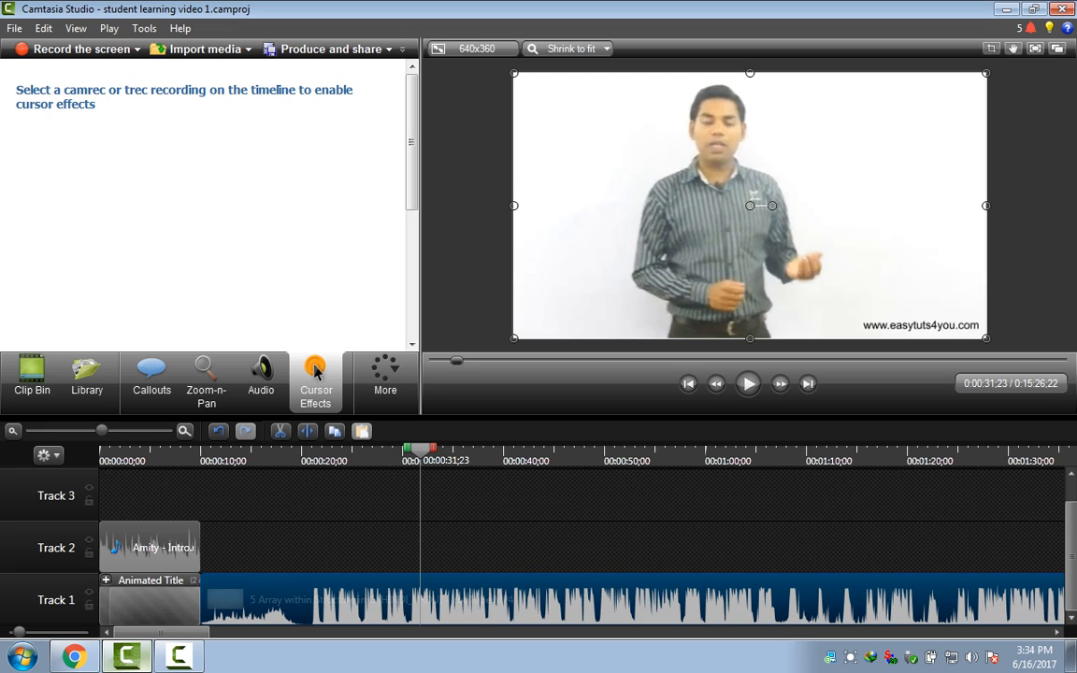
drag(420, 450, 364, 449)
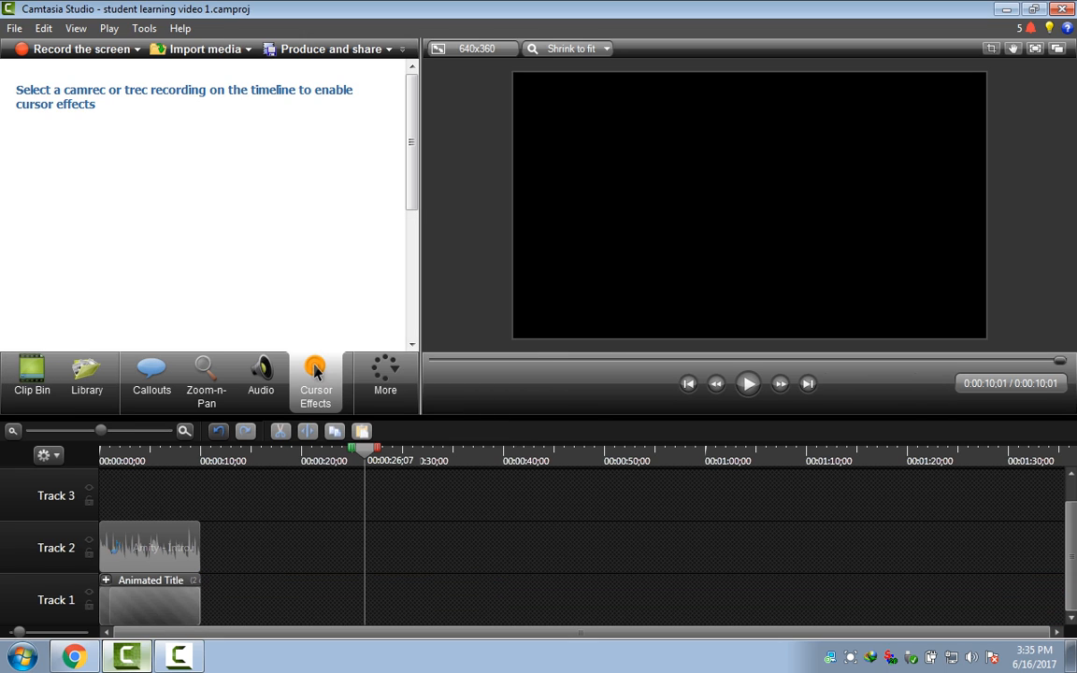
right_click(231, 584)
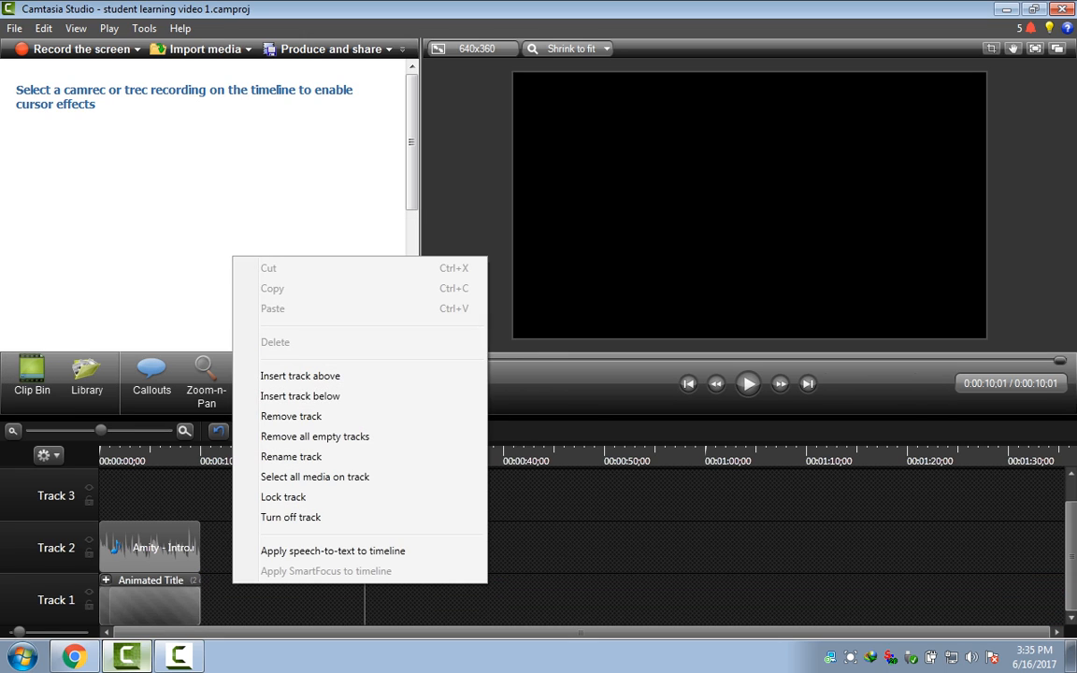
click(315, 371)
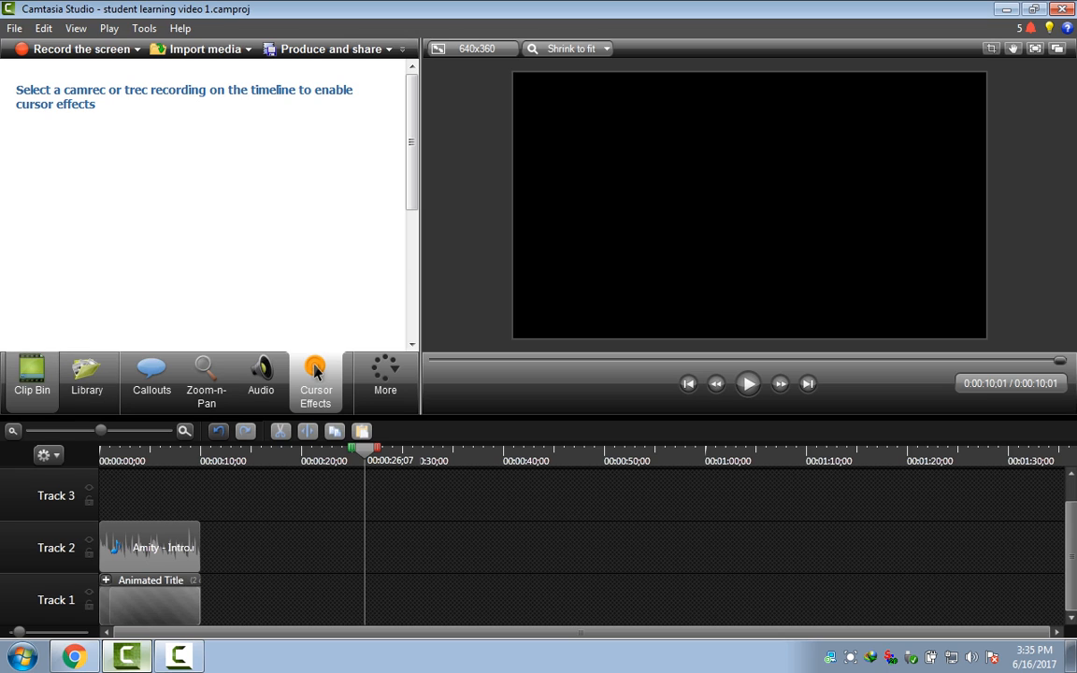
Open the media import dialog for the clip bin.
click(31, 378)
right_click(209, 125)
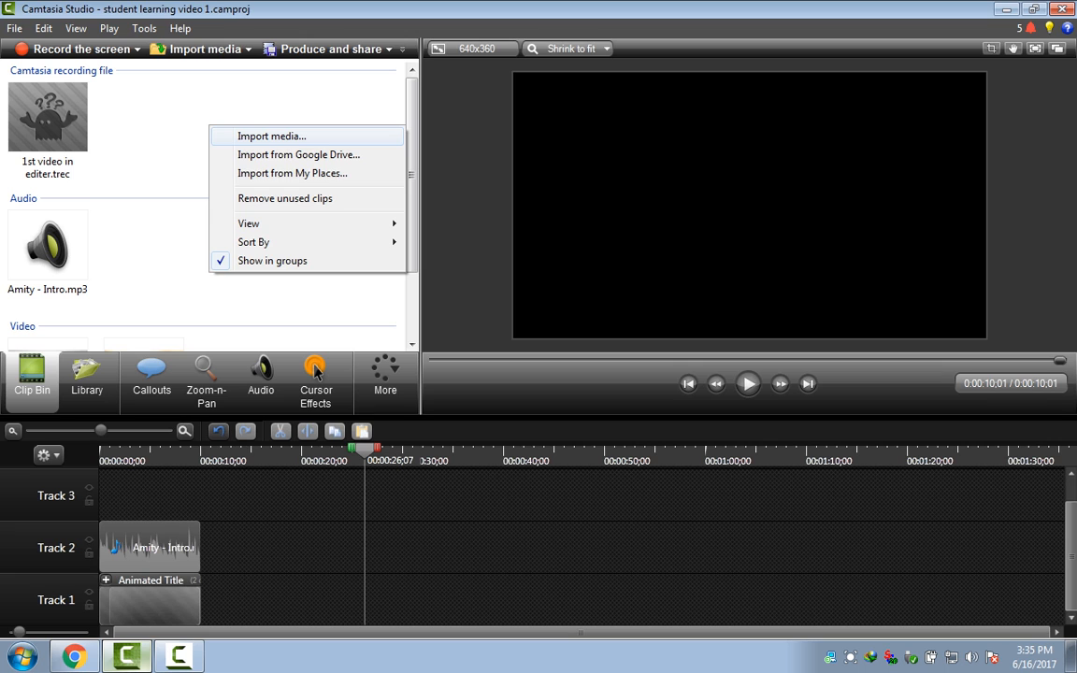
click(271, 137)
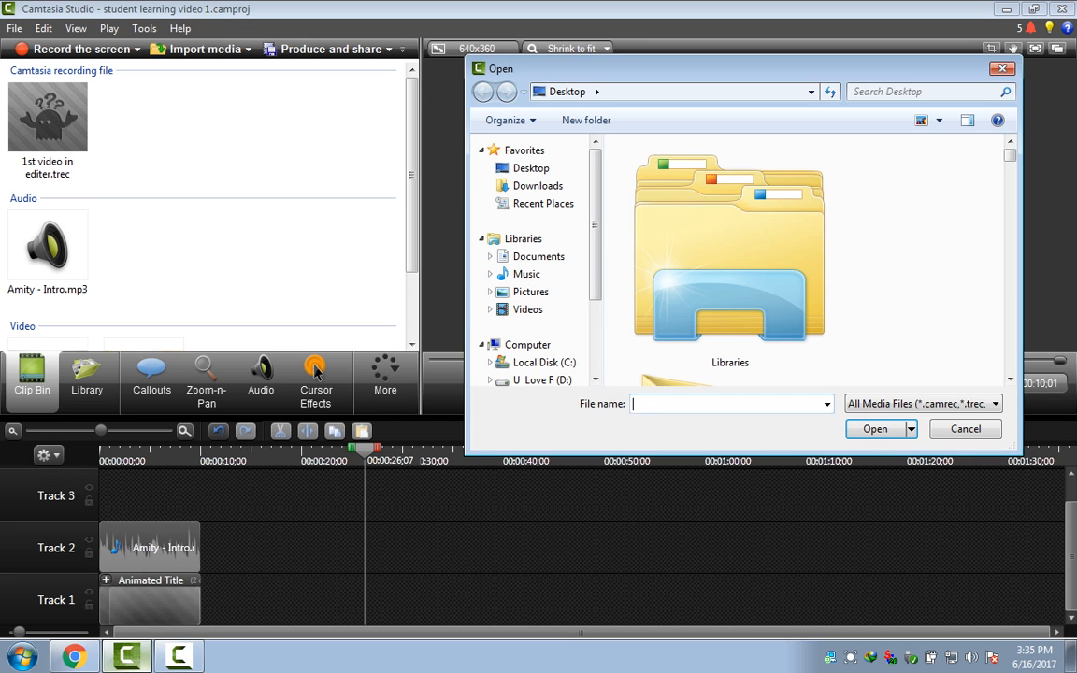
drag(595, 238, 595, 310)
click(541, 284)
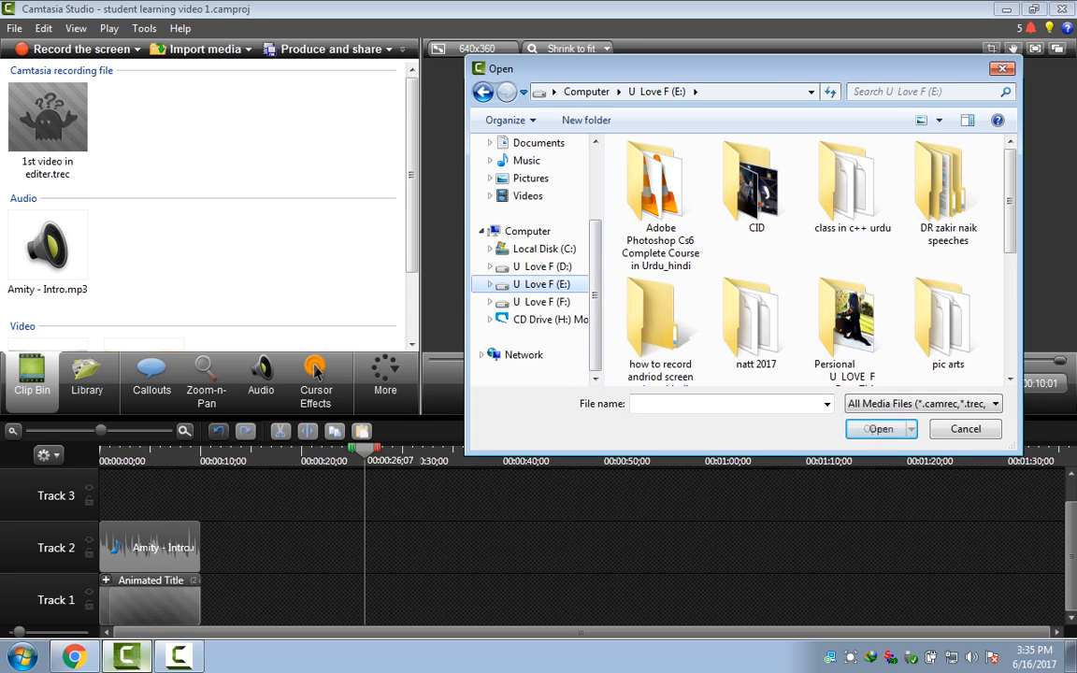
double_click(851, 320)
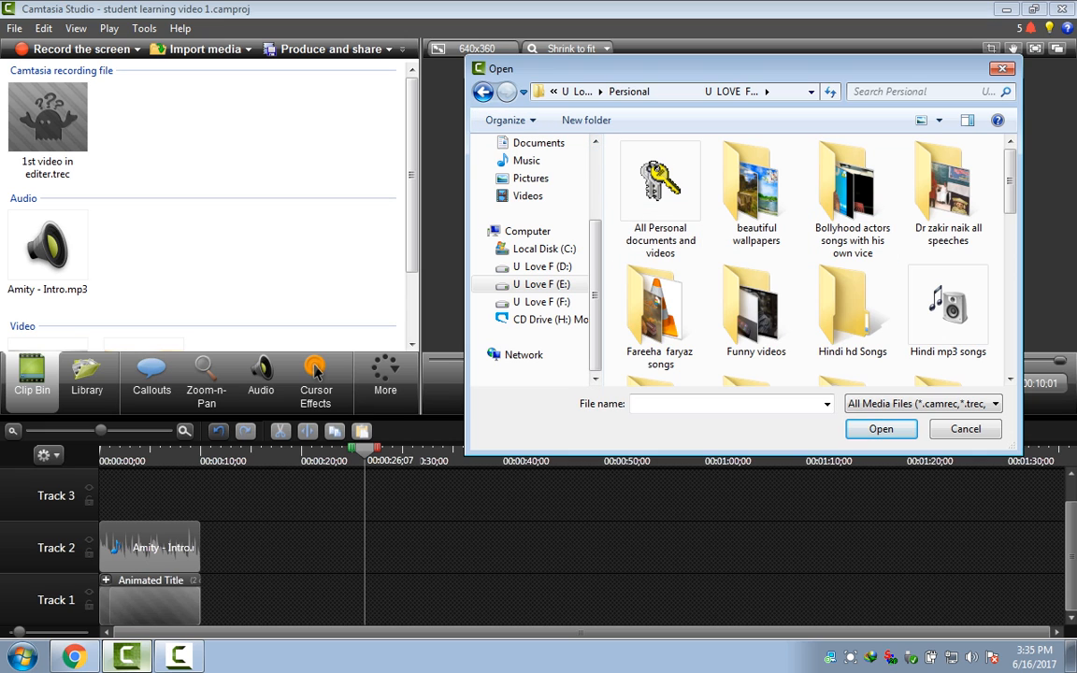
key(BackSpace)
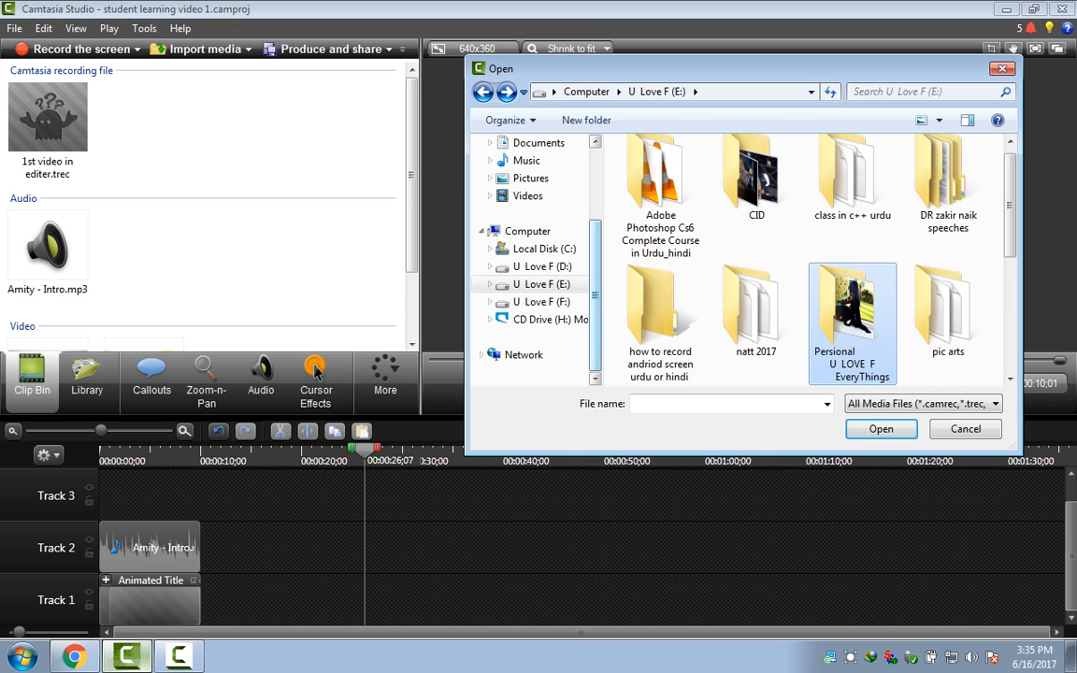
drag(595, 280, 596, 209)
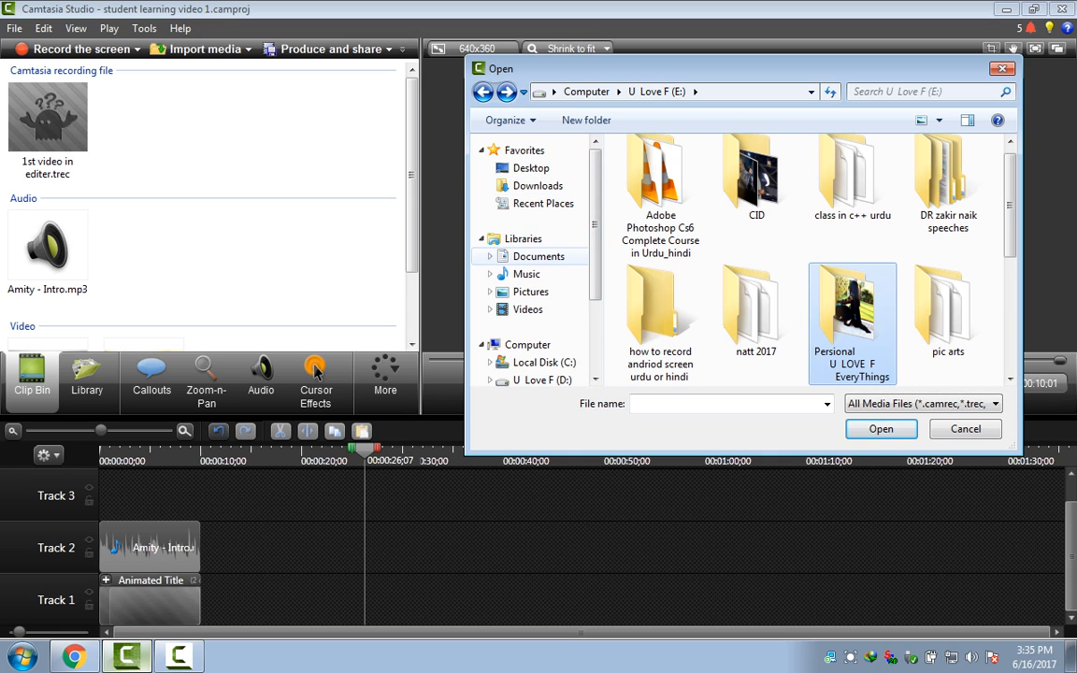
Import the recording "how to deactivted your facebook account 2017.trec" from the Camtasia Studio folder in Documents.
click(539, 256)
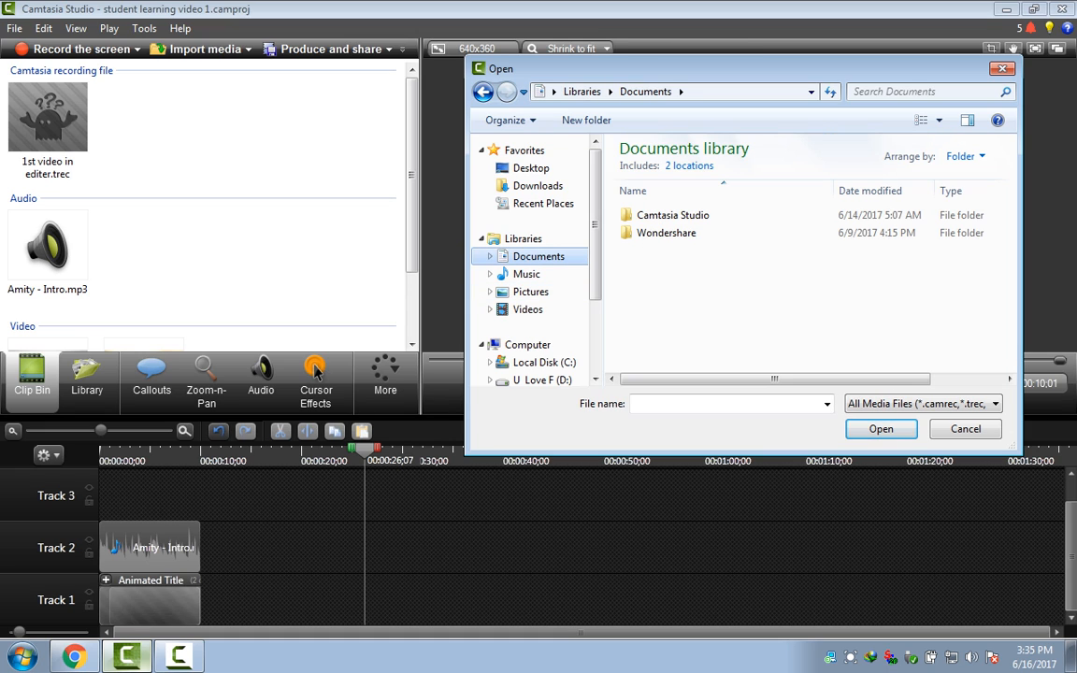
double_click(673, 215)
double_click(692, 268)
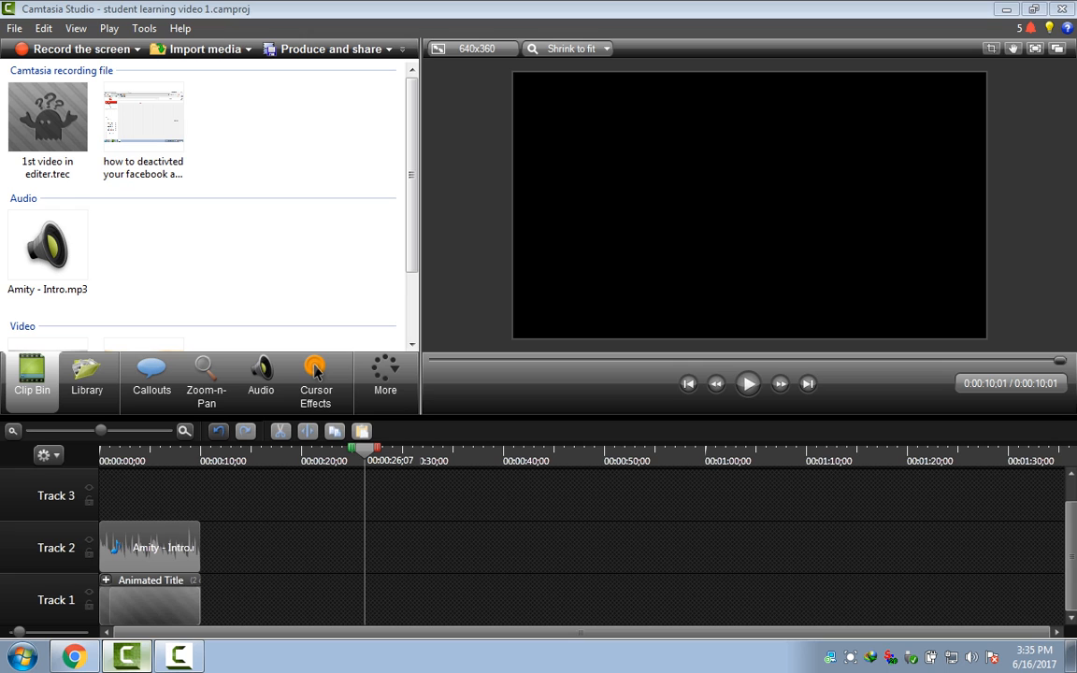
Place the imported "how to deactivted your facebook account 2017.trec" recording on the timeline just after the intro clips.
click(131, 146)
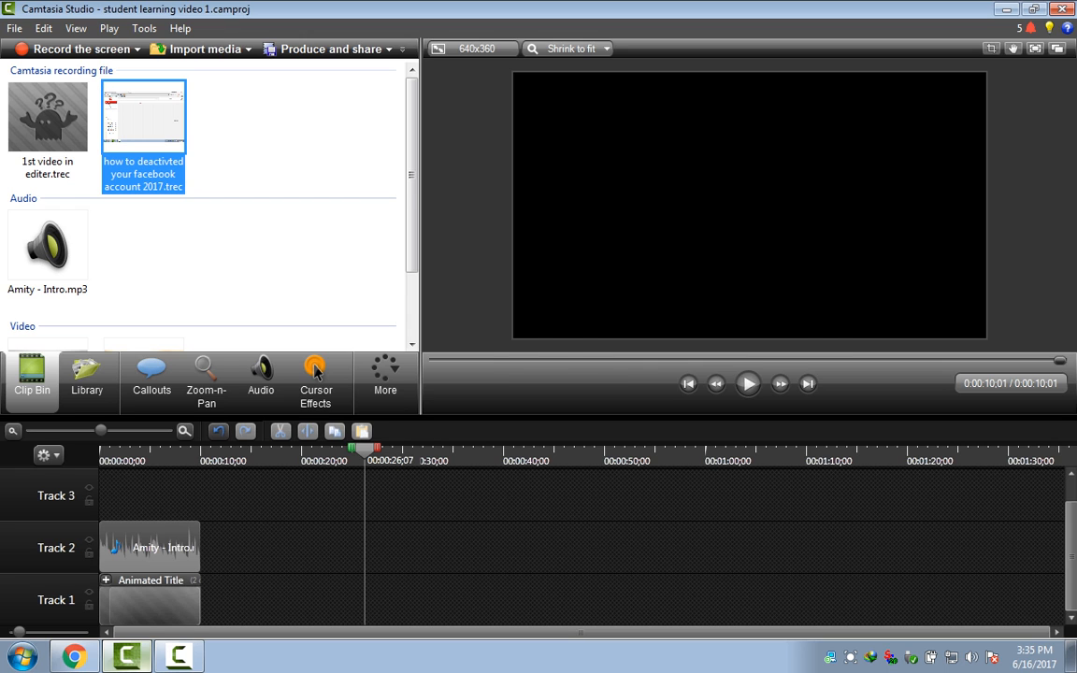
drag(137, 135, 251, 595)
drag(360, 561, 334, 561)
Delete the recording's separate system audio clip from Track 1 and move the screen recording from Track 2 down to Track 1.
click(334, 601)
right_click(338, 595)
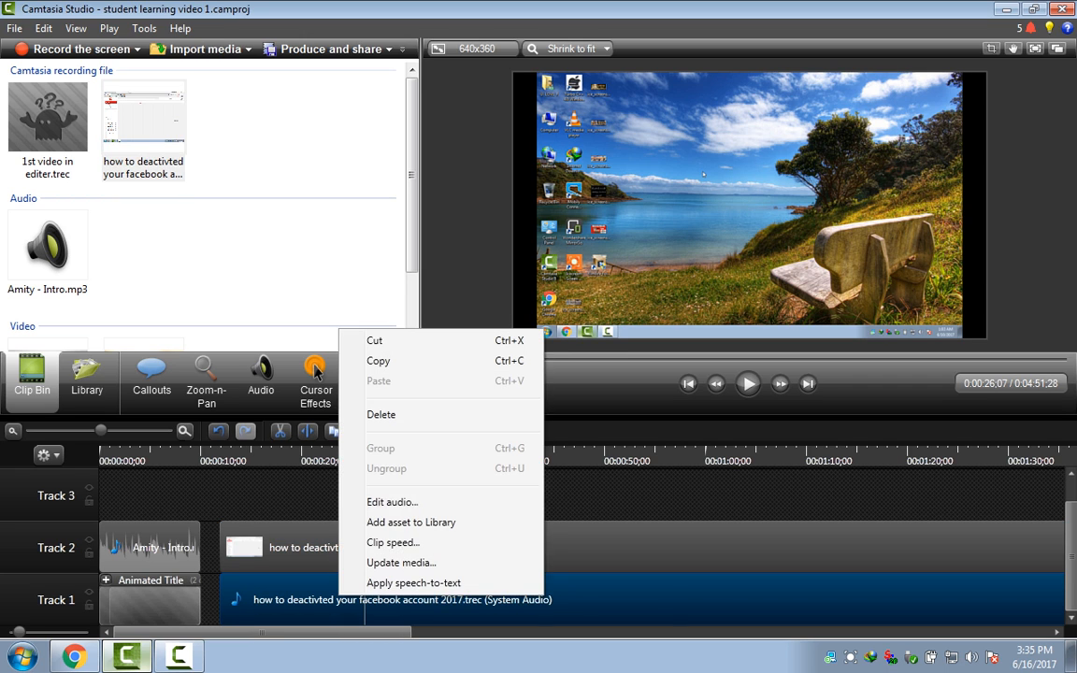
click(382, 414)
drag(372, 550, 392, 601)
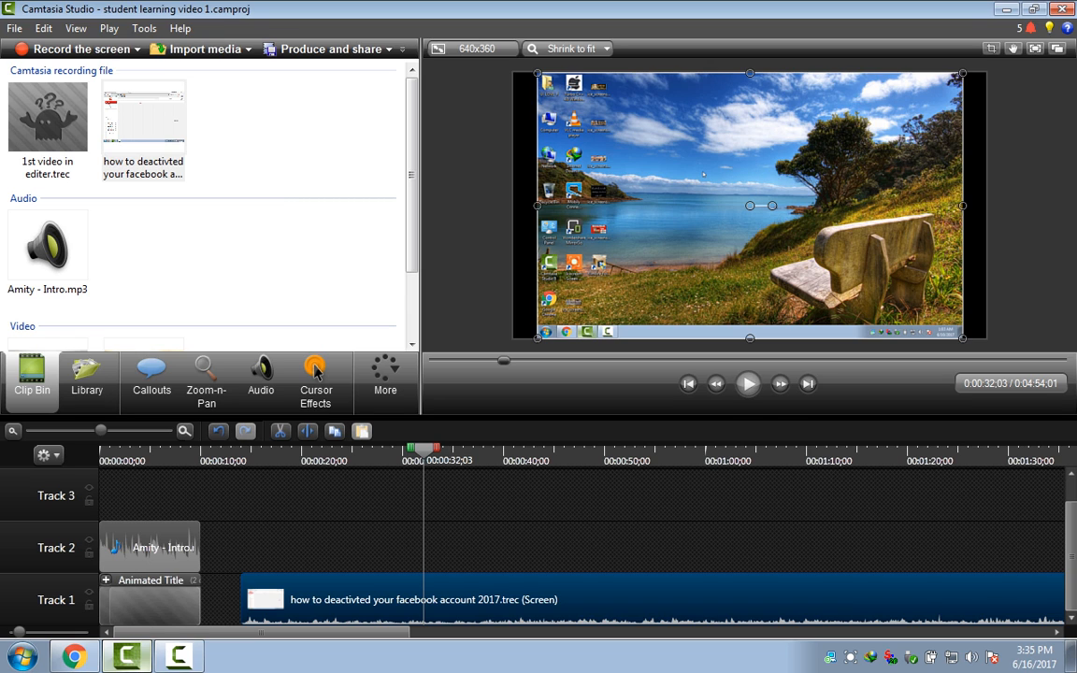
Preview the recording up to 0:00:34;27 and enlarge its mouse cursor to size 2.74 with Cursor Effects.
click(748, 384)
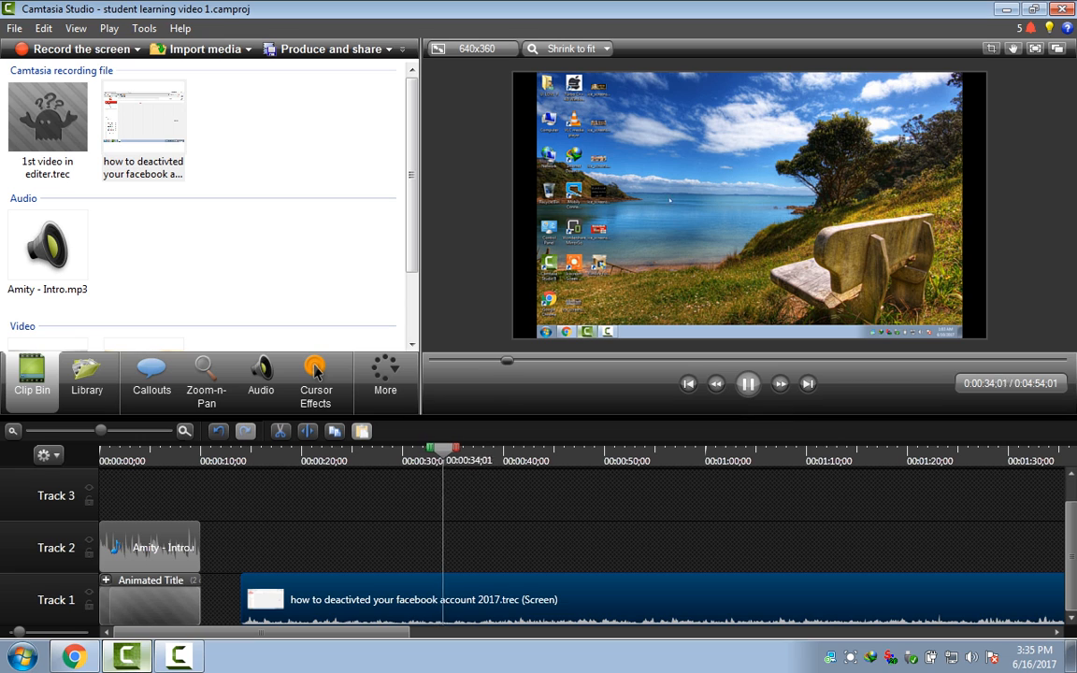
click(748, 383)
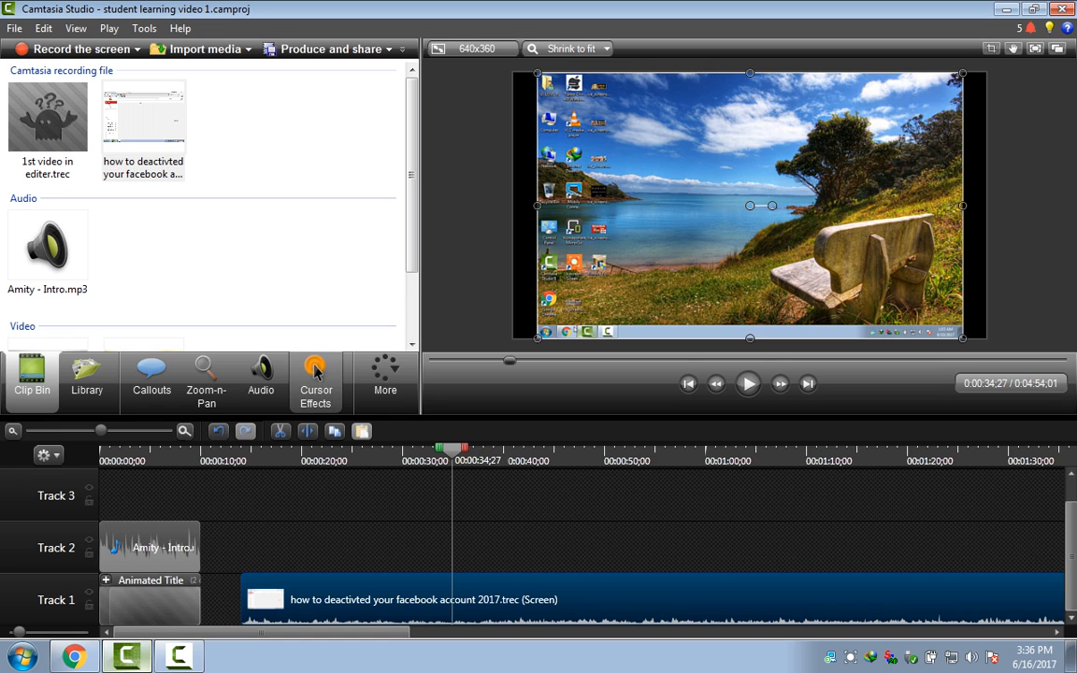
click(386, 374)
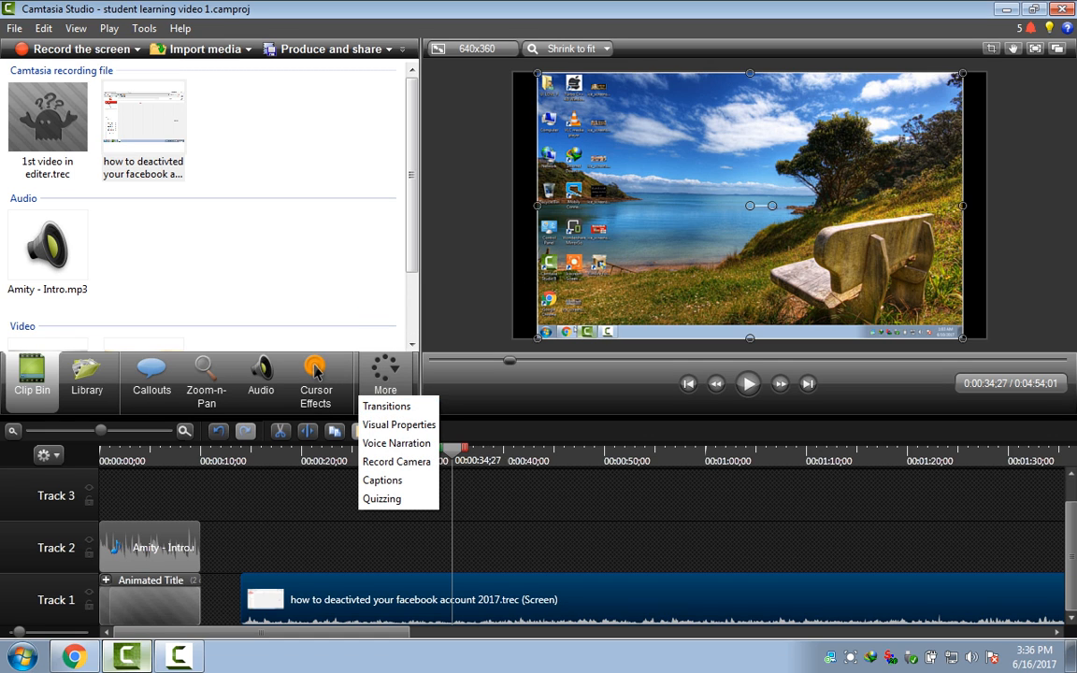
click(315, 372)
click(315, 373)
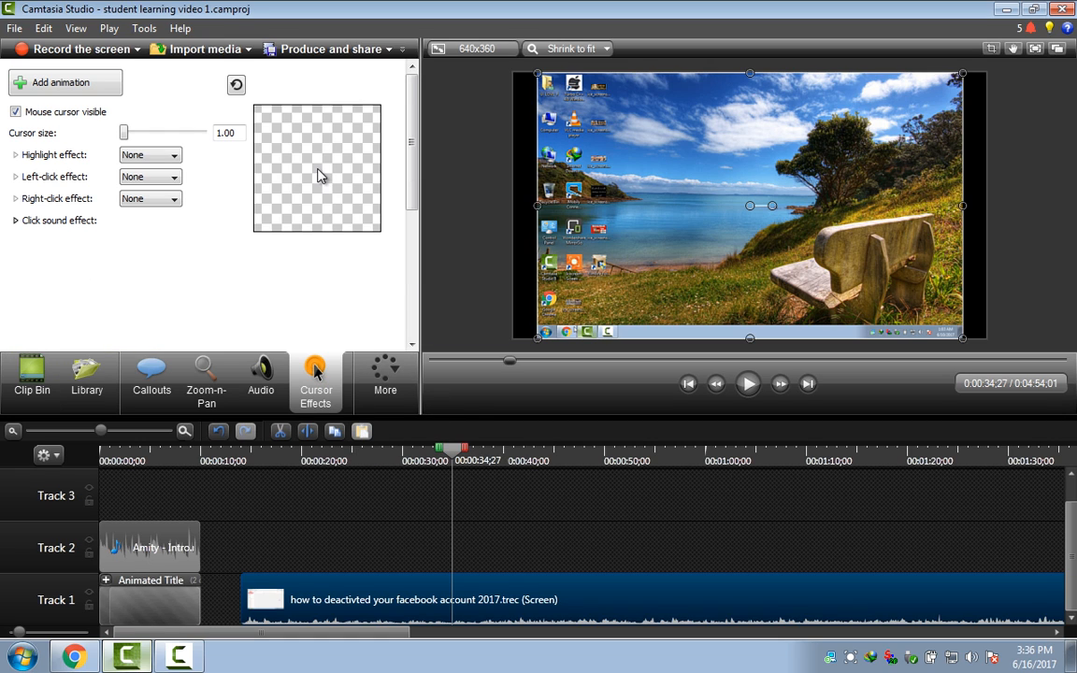
click(318, 171)
drag(123, 132, 158, 132)
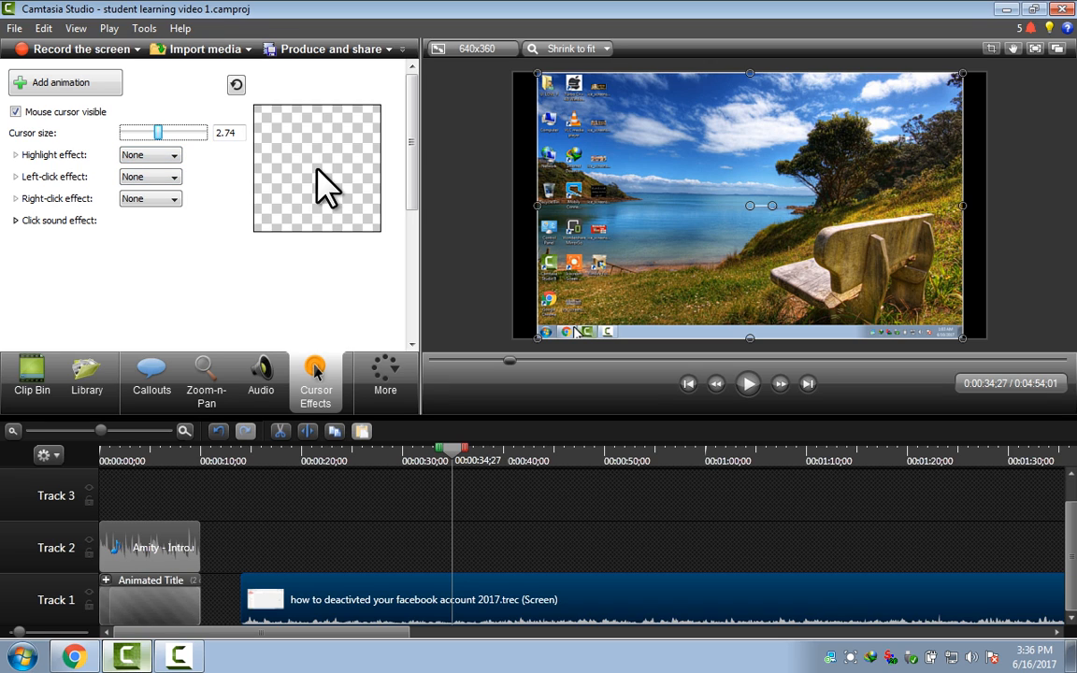
Apply the Highlight effect to the recording's cursor and play a short stretch to preview it.
click(150, 154)
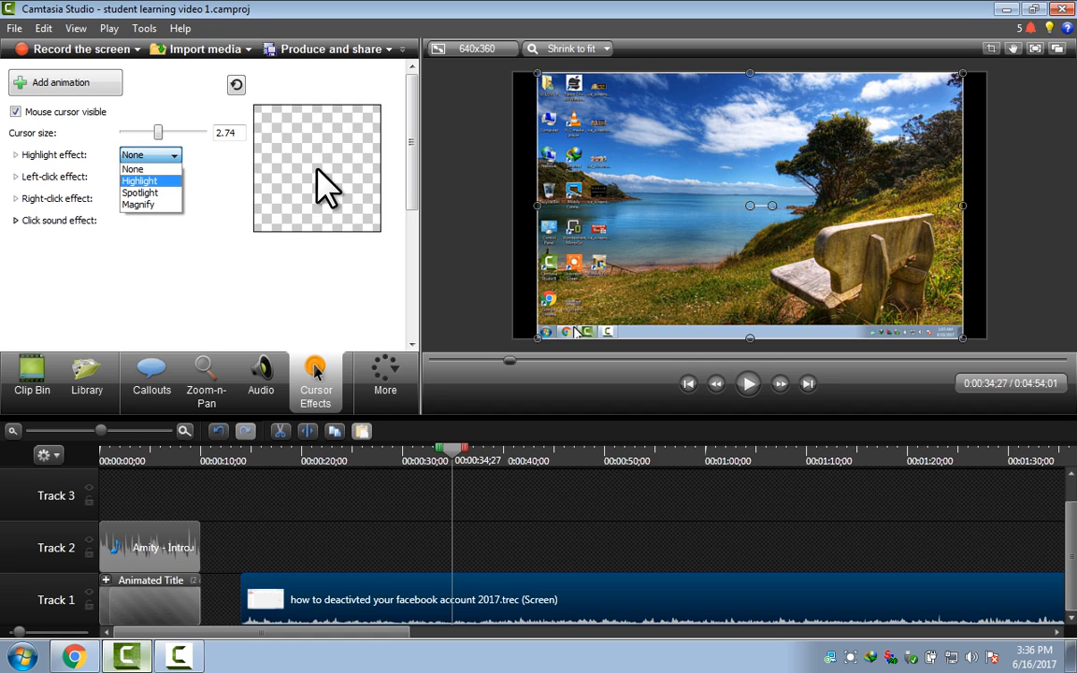
click(139, 181)
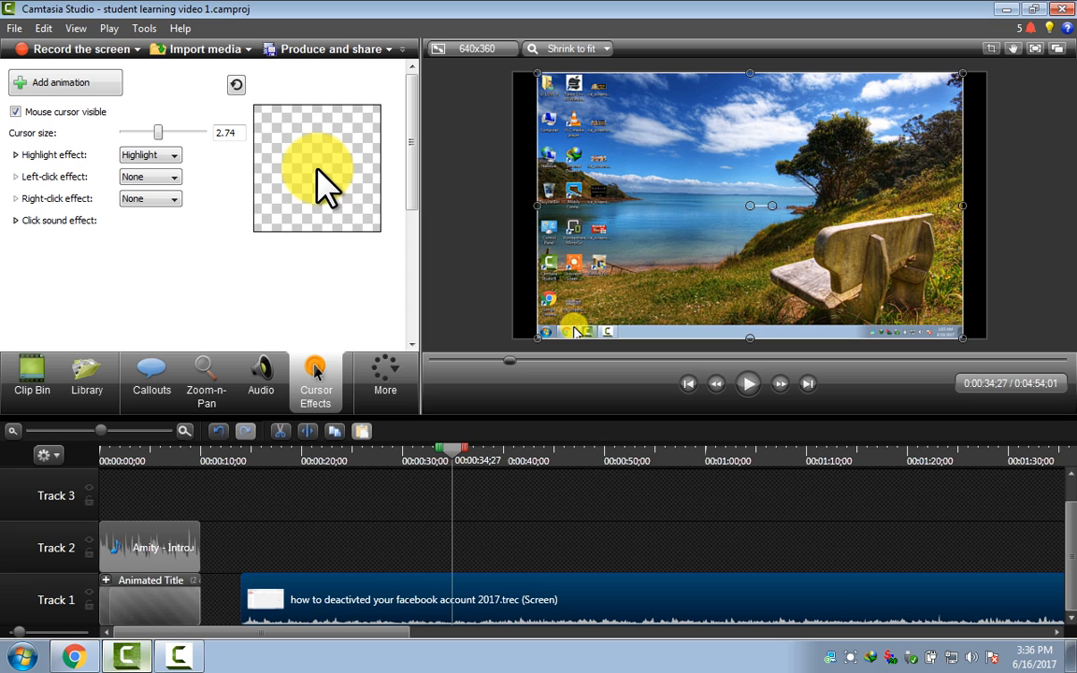
click(748, 384)
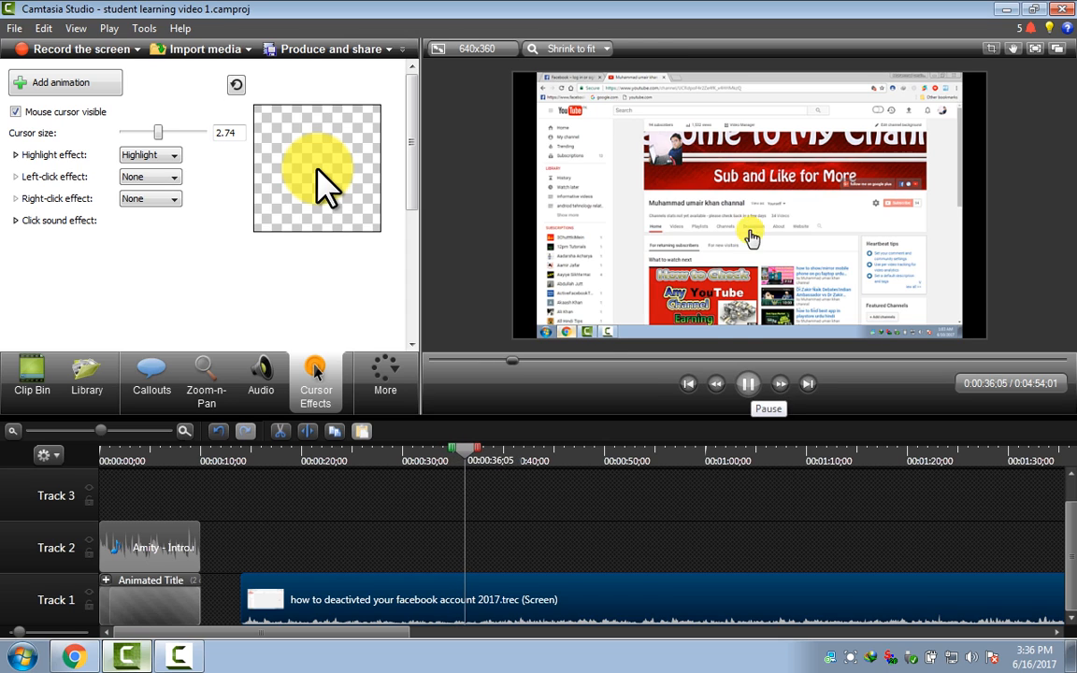
key(space)
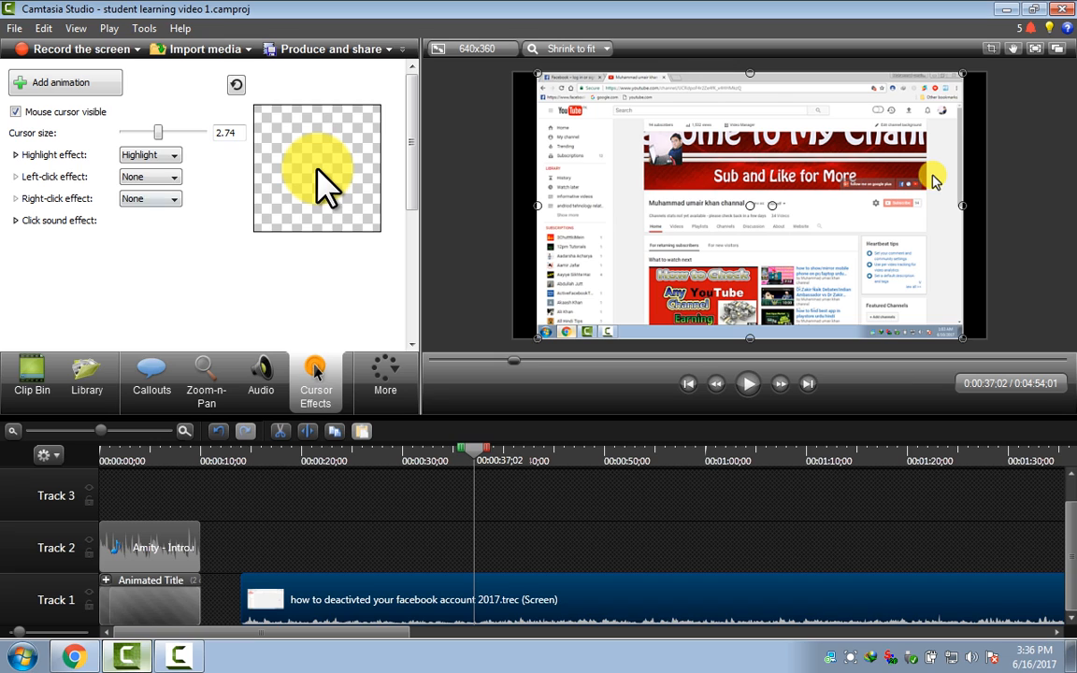
Set both the left-click and right-click cursor effects to Rings.
click(164, 177)
click(154, 203)
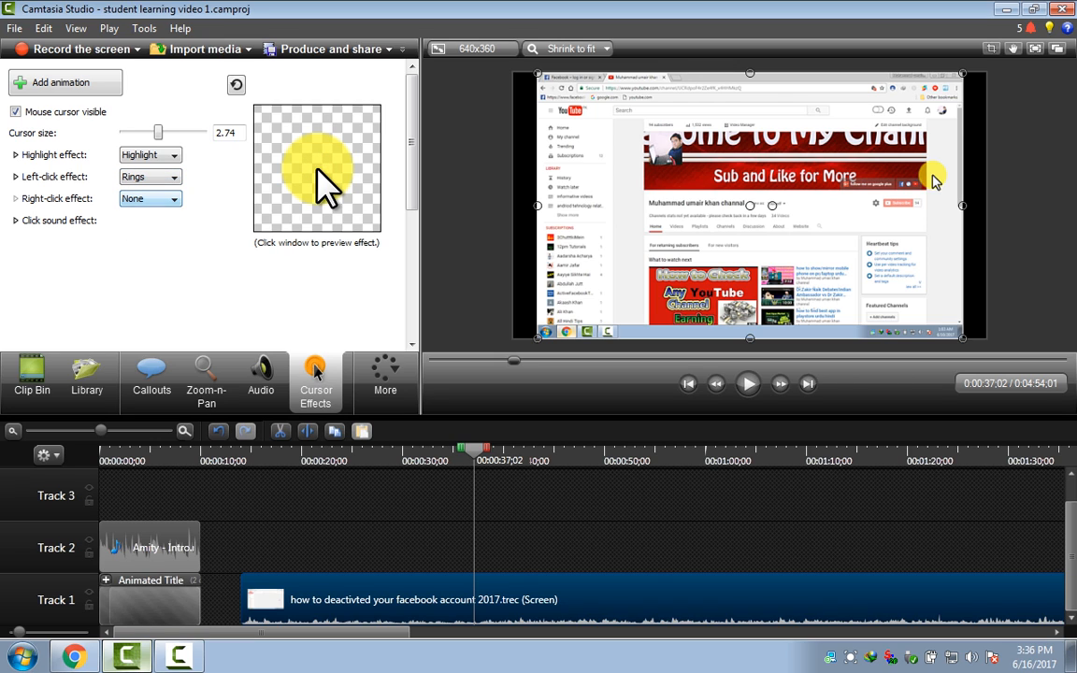
click(150, 198)
click(141, 226)
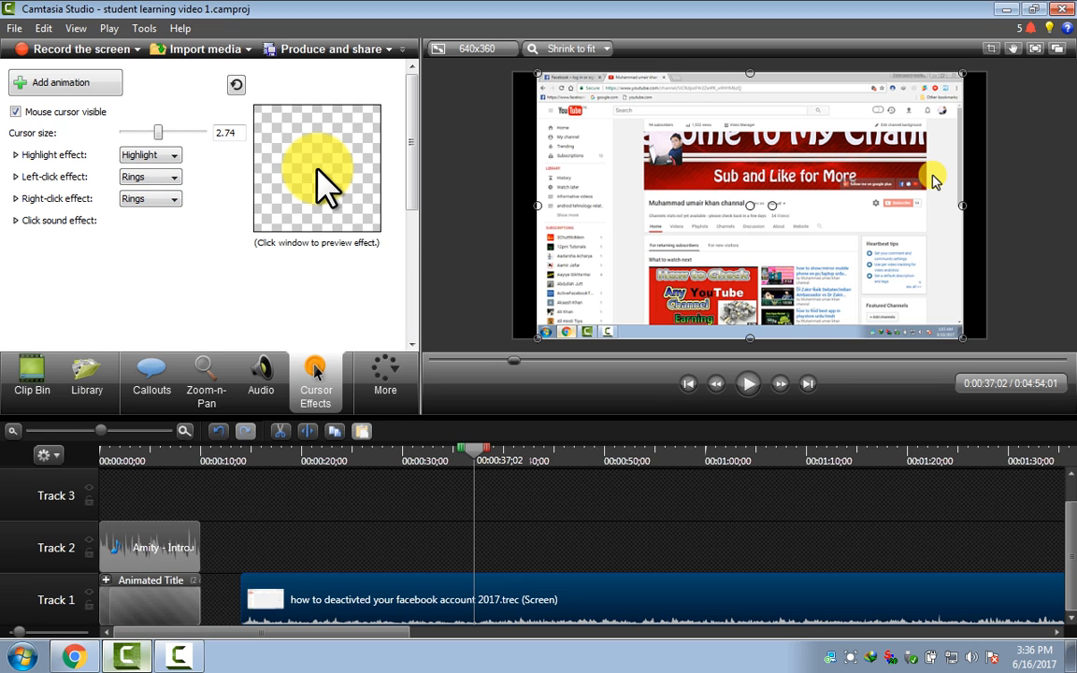
click(385, 376)
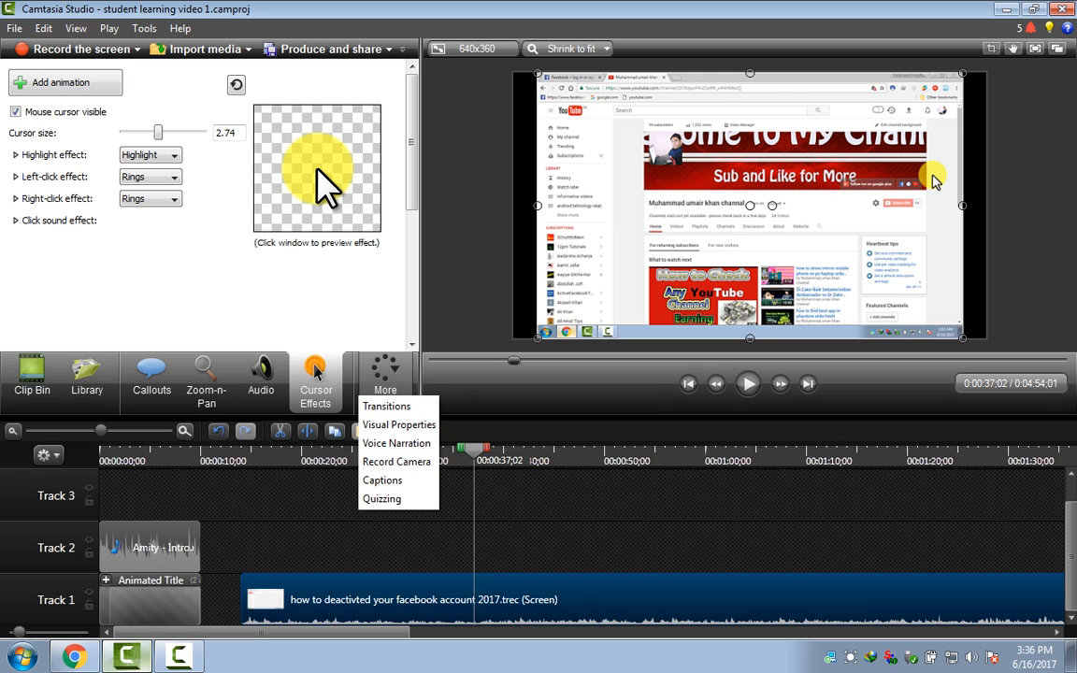
click(315, 371)
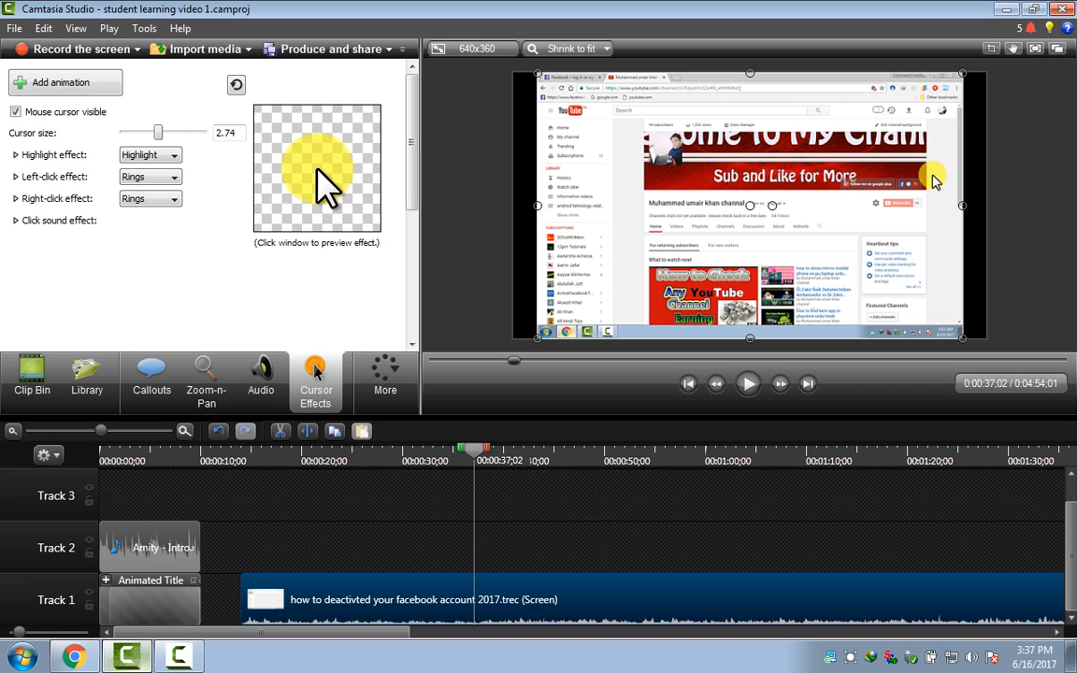
Move the screen recording from Track 1 up to Track 2, keeping it after the intro audio.
drag(521, 606, 520, 552)
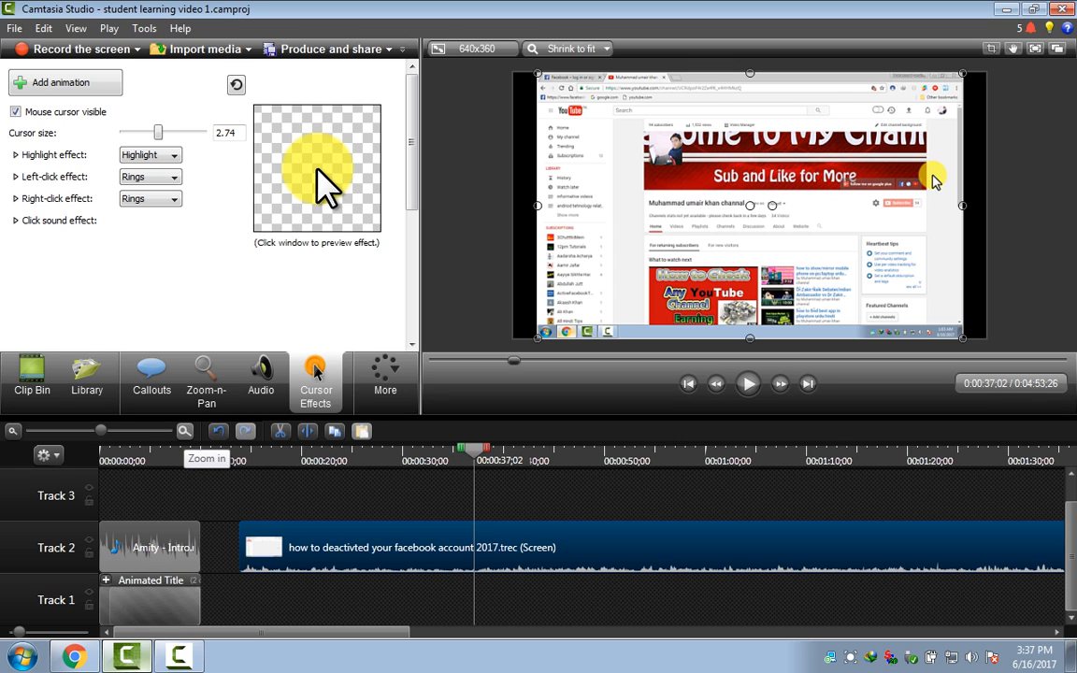
click(185, 430)
click(184, 430)
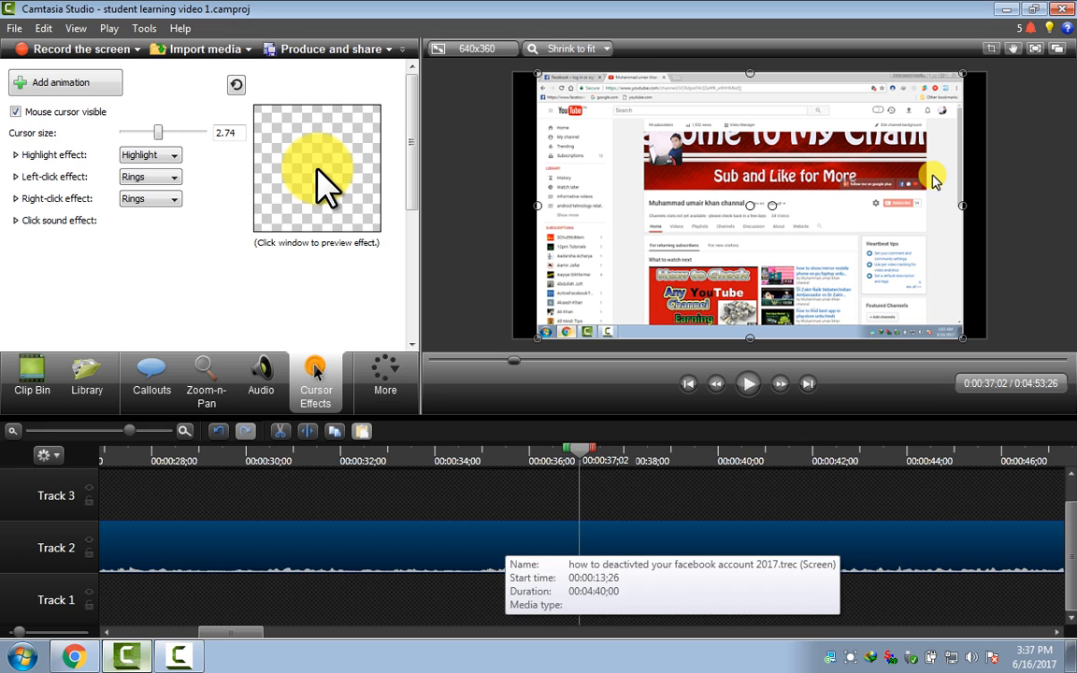
click(185, 431)
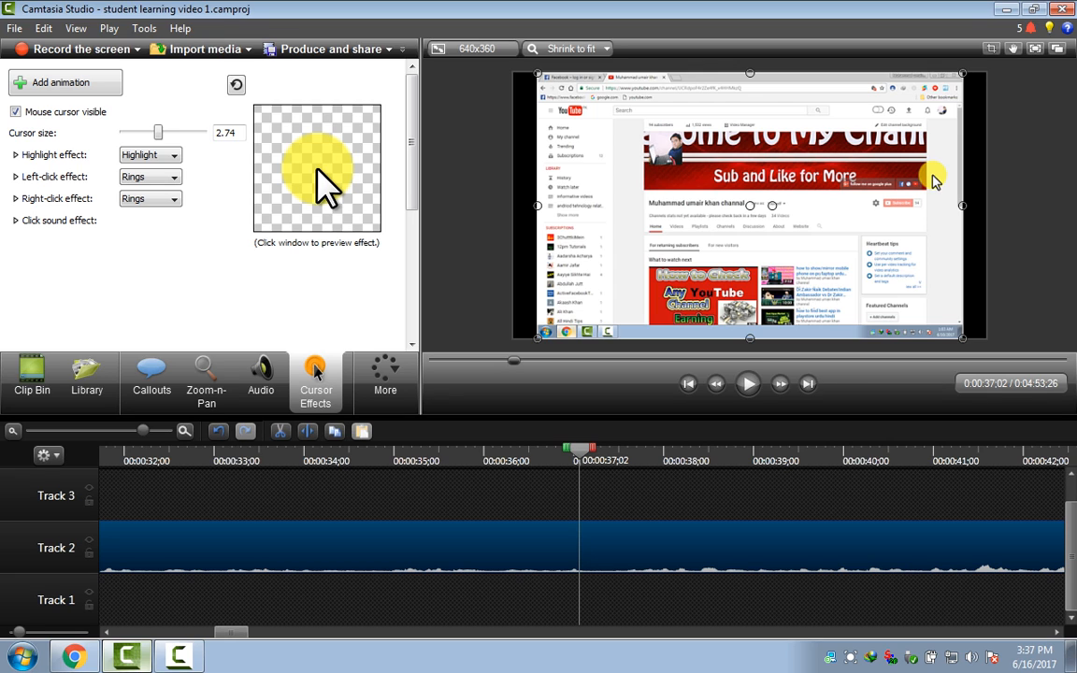
key(ctrl+minus)
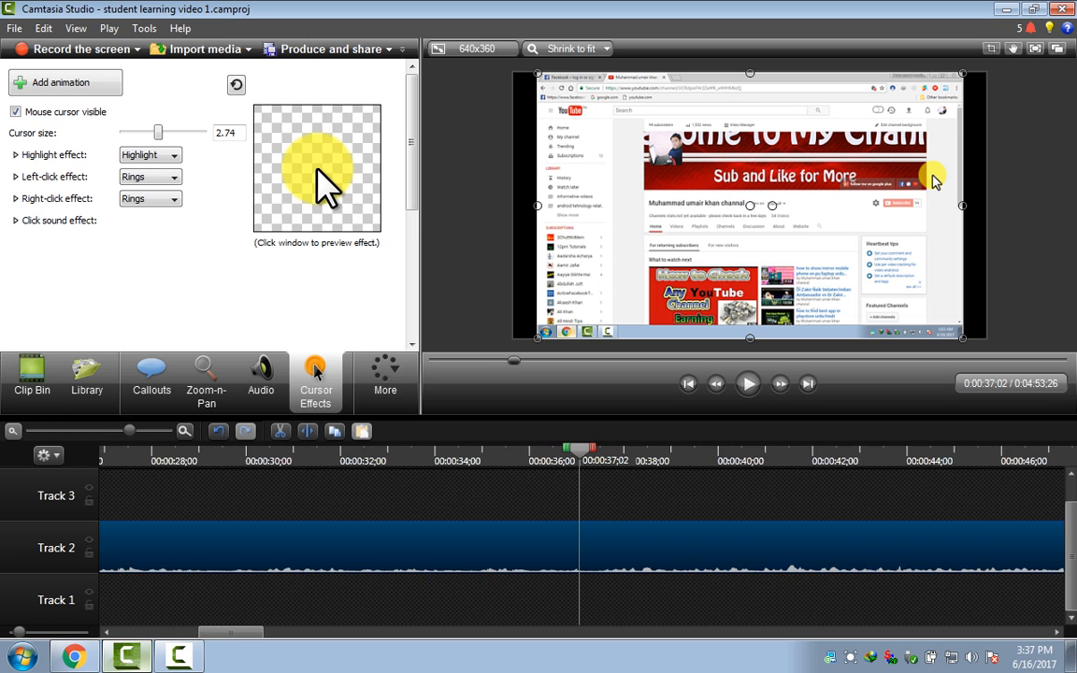
key(ctrl+minus)
key(ctrl+minus)
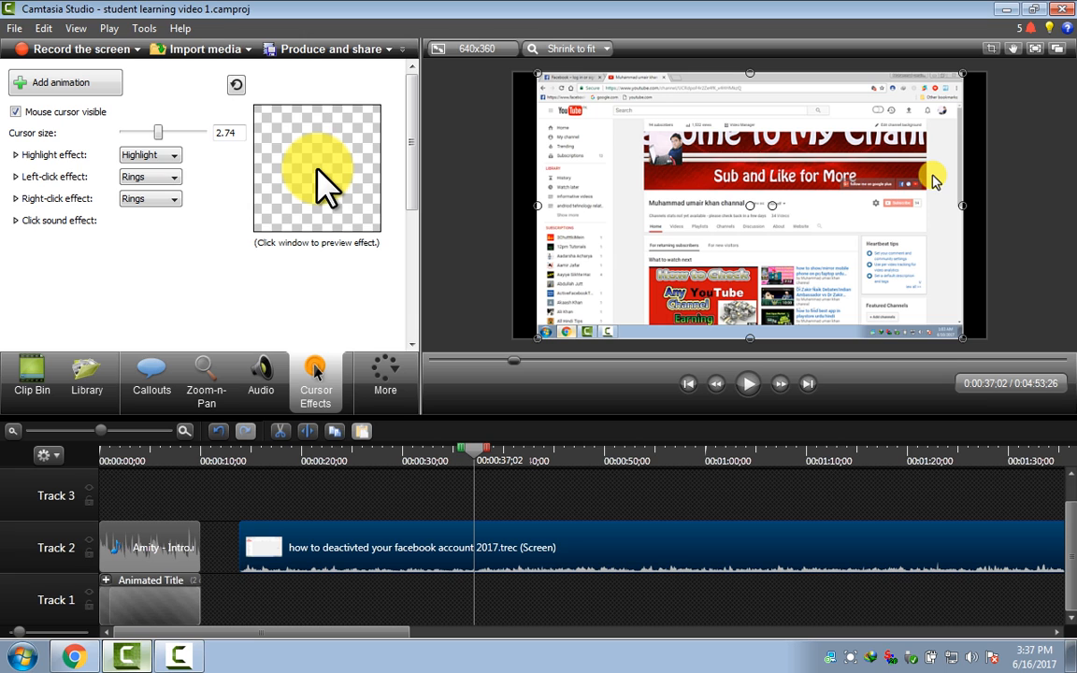
Play the recording back from 0:00:34;27 to preview the cursor effects.
drag(474, 450, 453, 449)
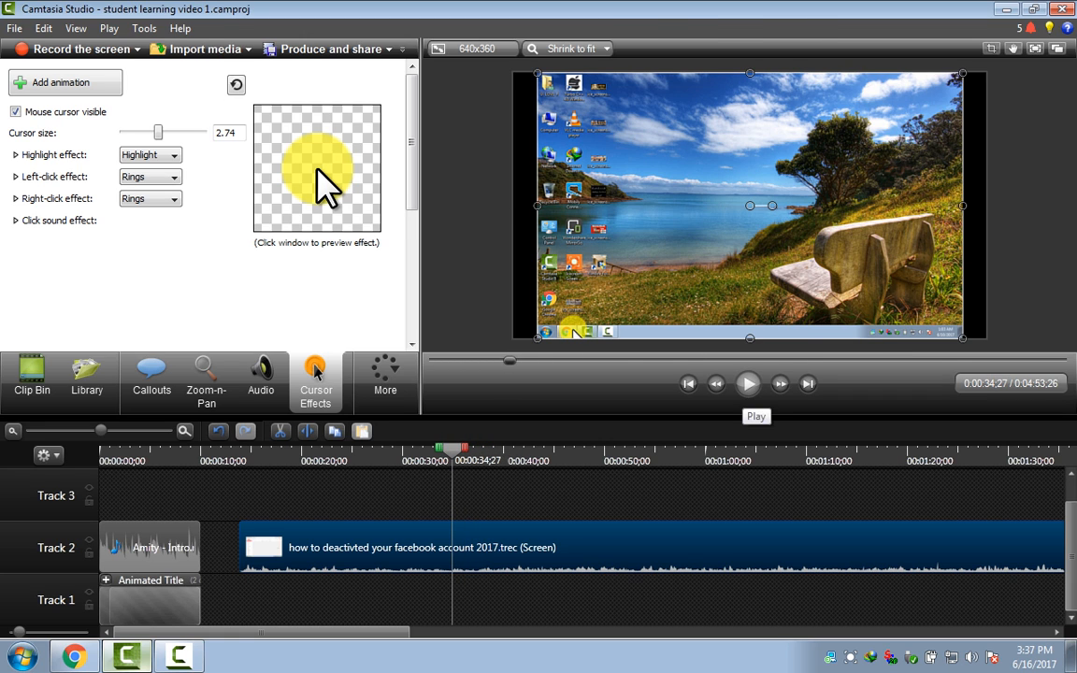
click(748, 383)
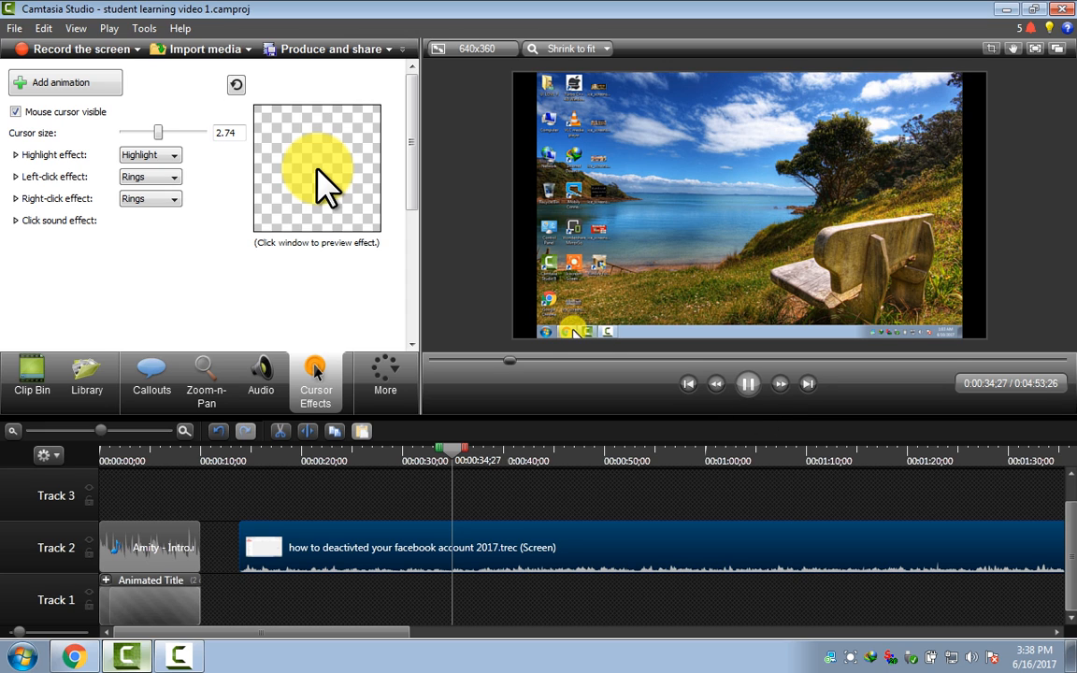
click(748, 383)
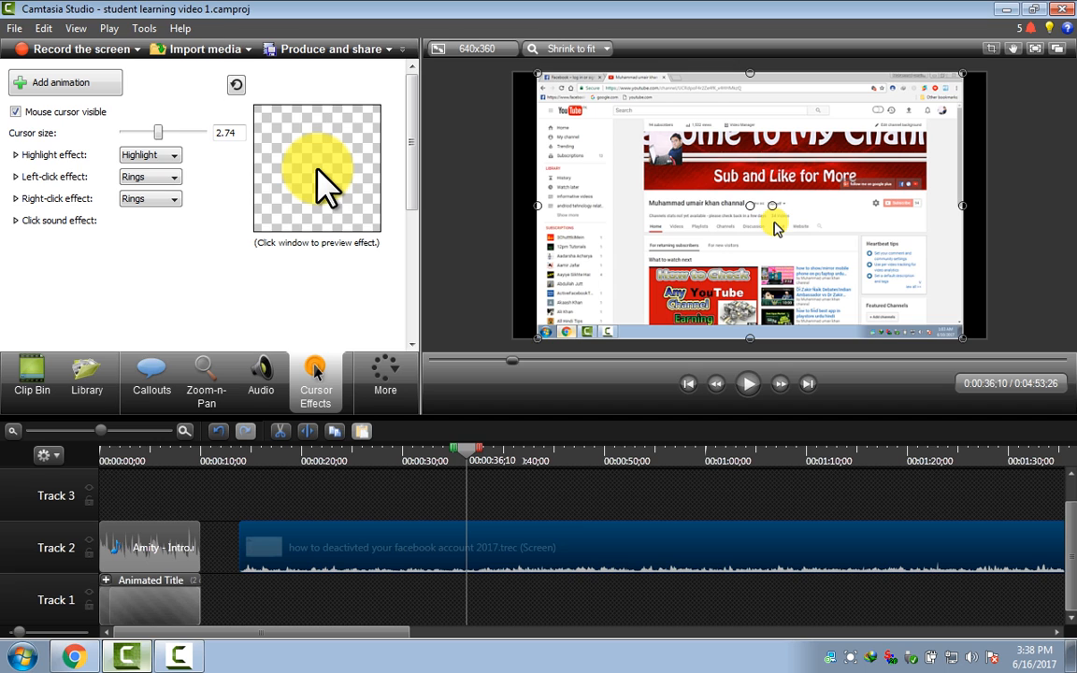
Show the audio properties of the Track 2 recording, listen to a stretch, and split the clip at 0:00:40;11.
click(261, 376)
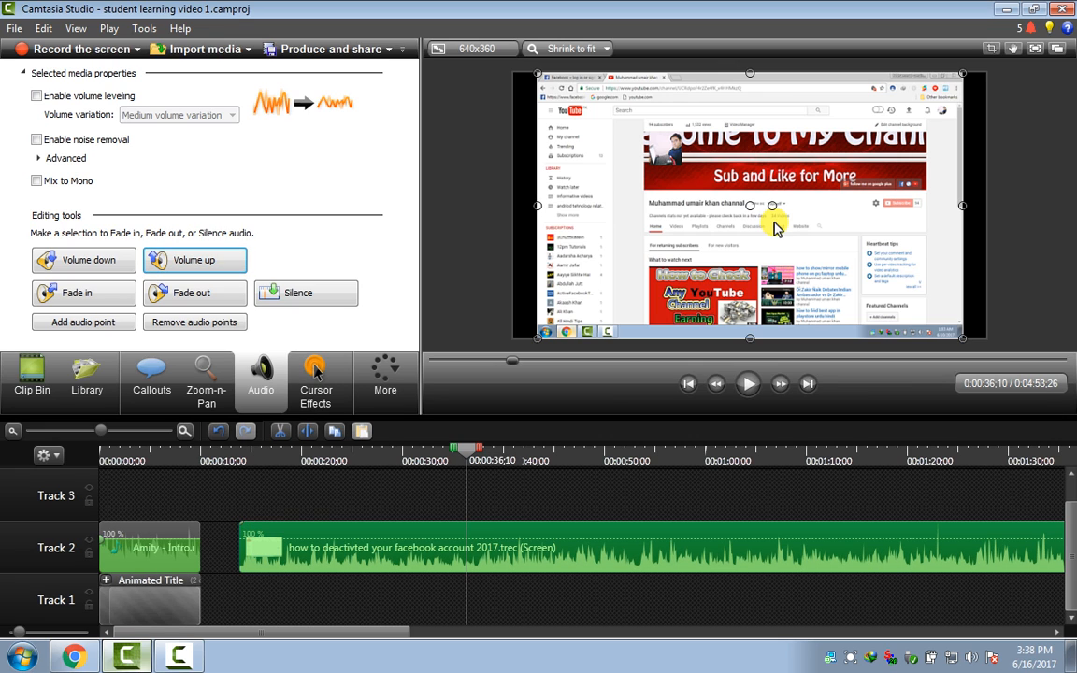
click(748, 383)
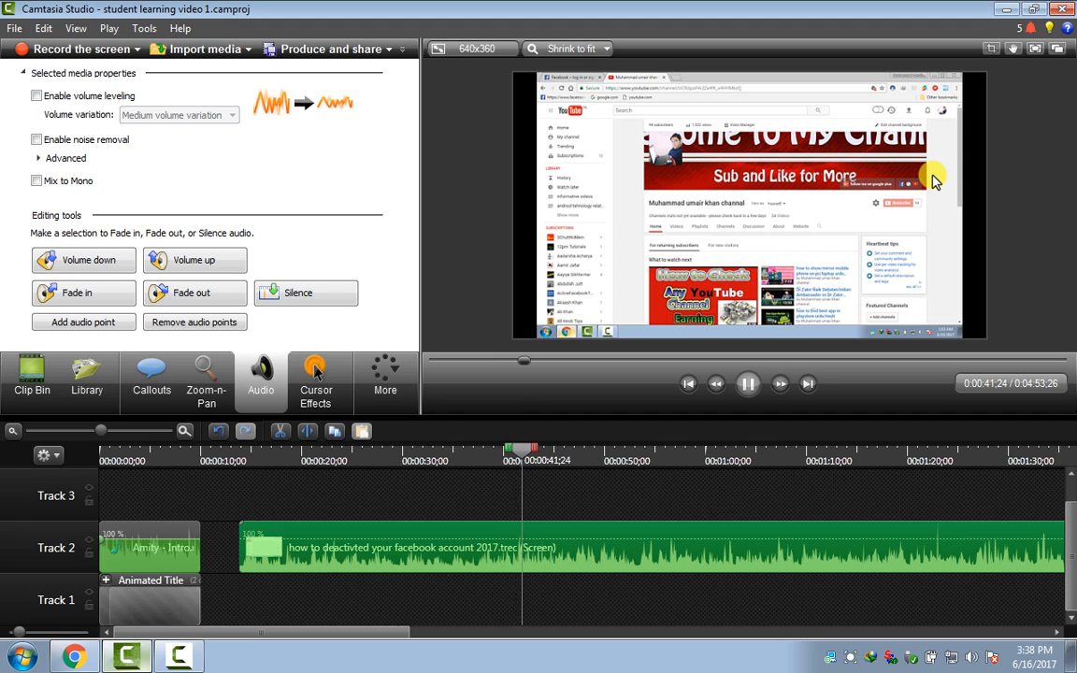
key(space)
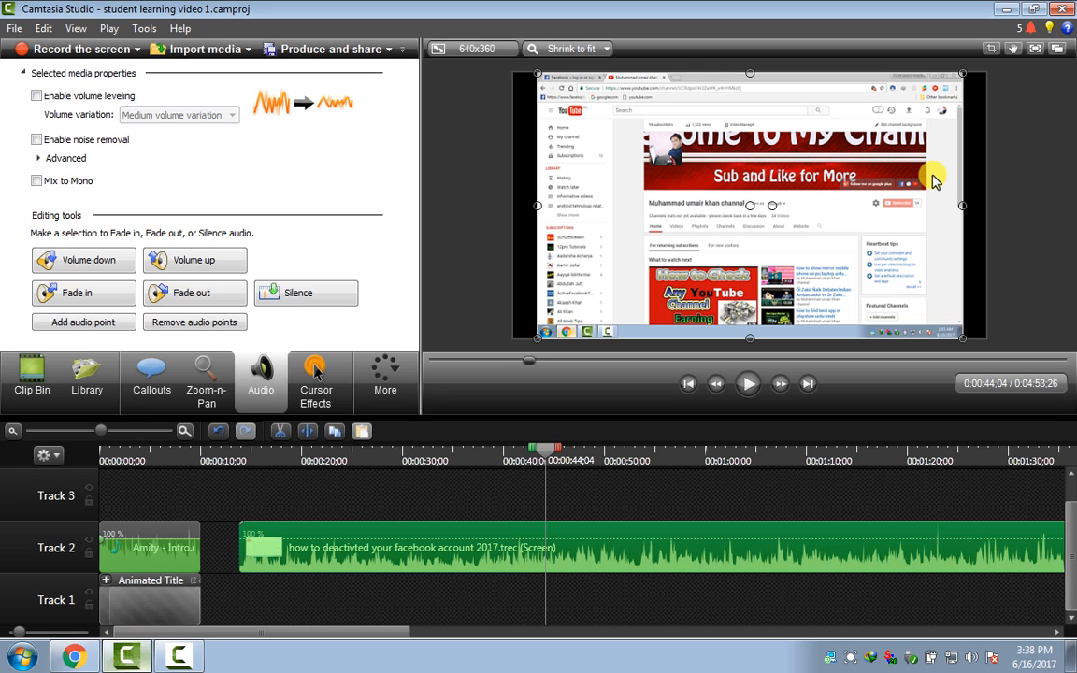
drag(546, 449, 512, 449)
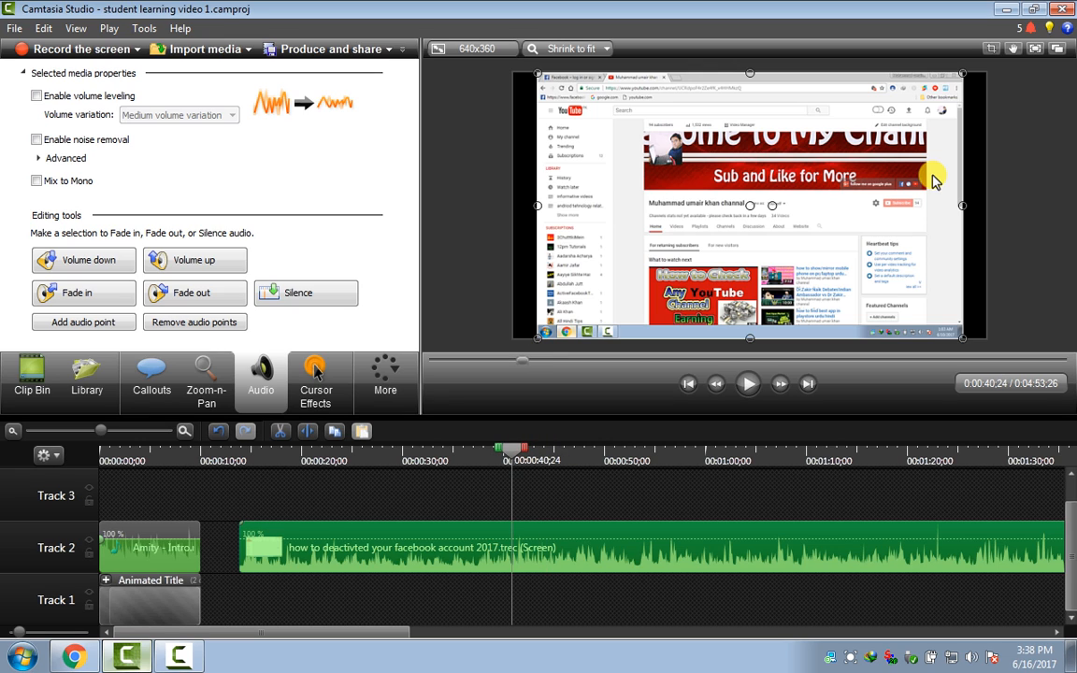
drag(511, 448, 506, 449)
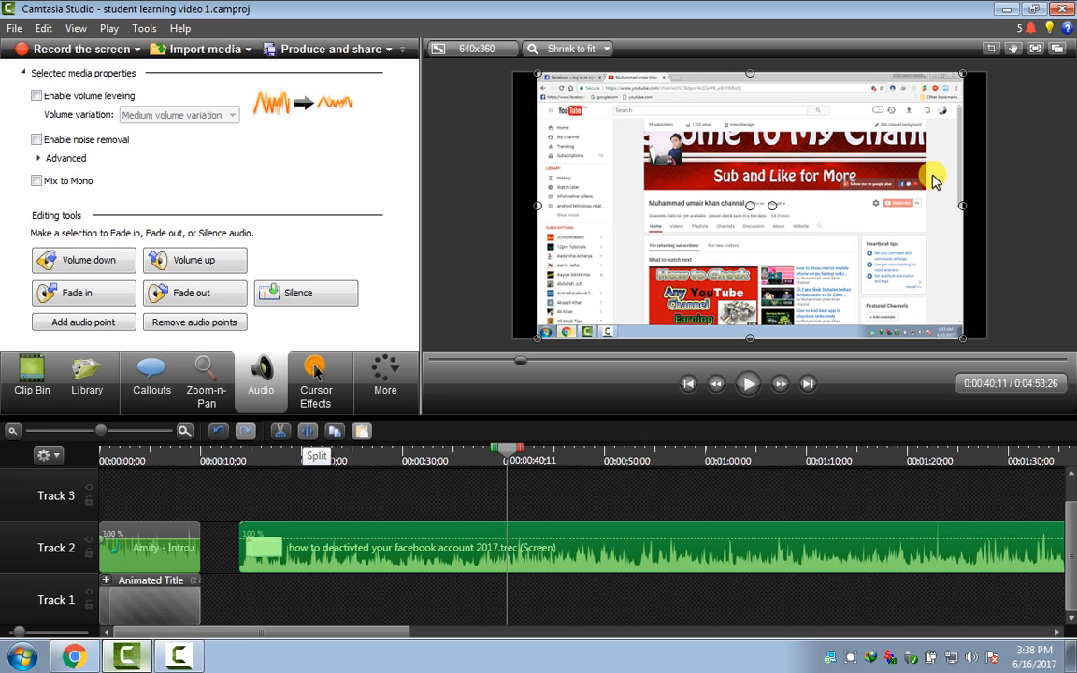
key(s)
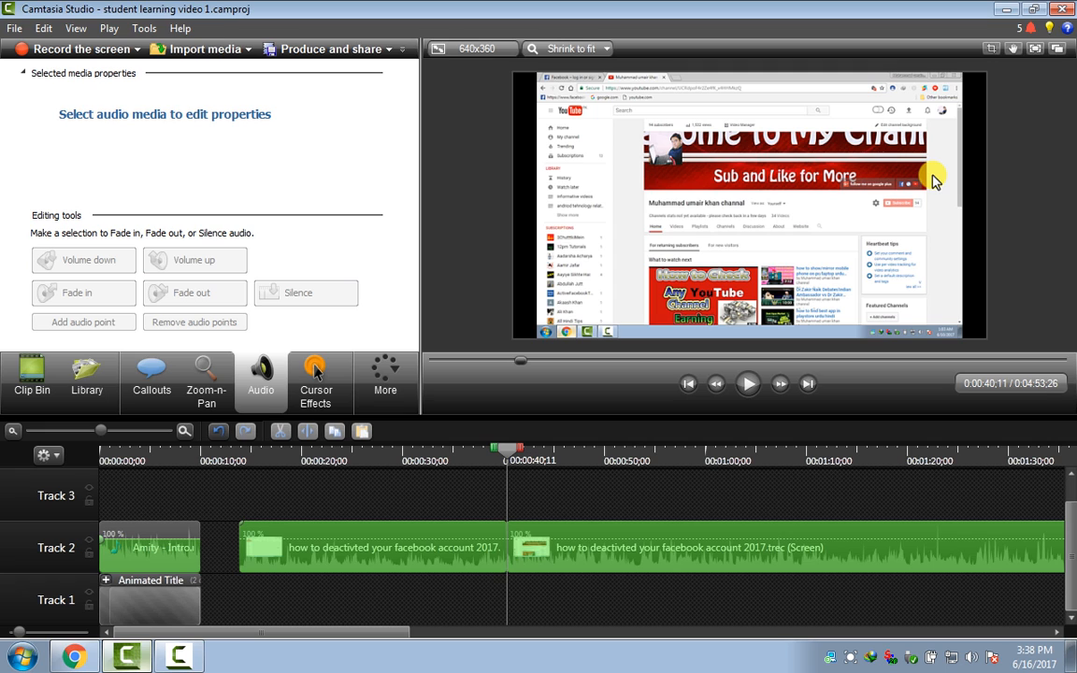
Delete the second part of the split recording, after 0:00:40;11, from Track 2.
mouse_move(490, 552)
mouse_down()
mouse_move(461, 551)
mouse_move(491, 552)
mouse_up()
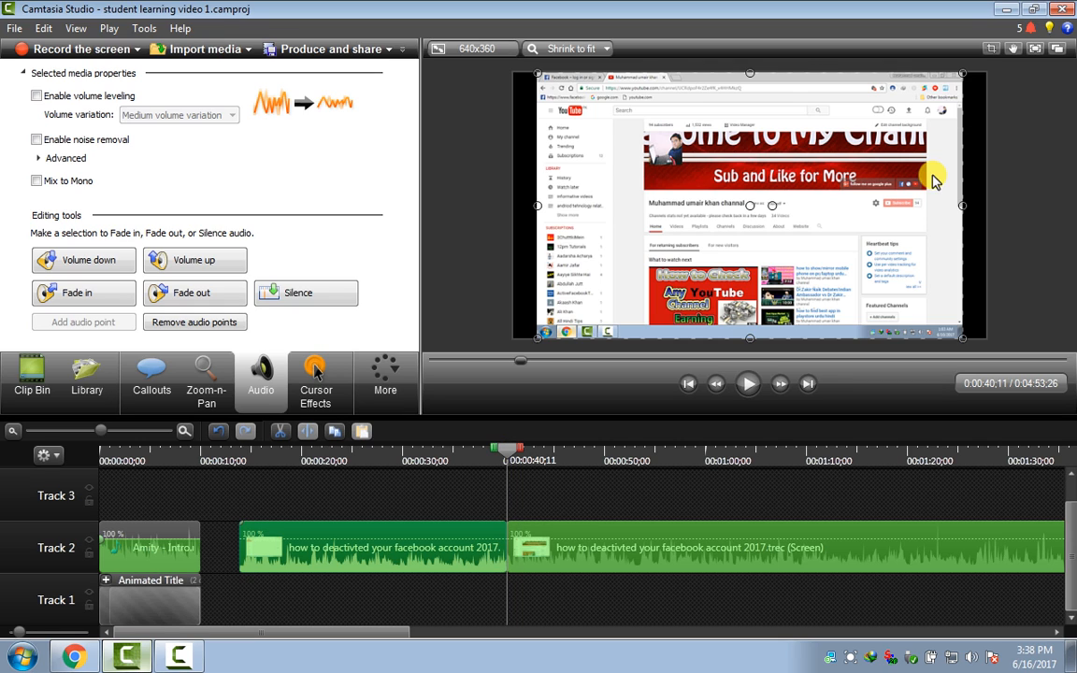
drag(507, 449, 536, 450)
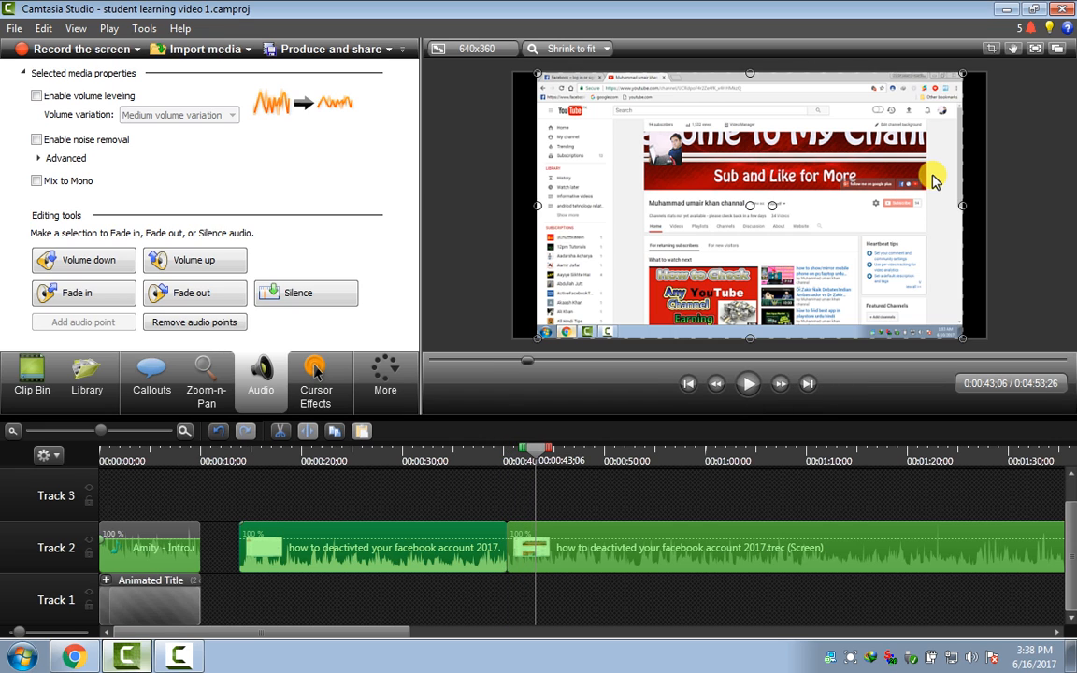
drag(536, 450, 668, 449)
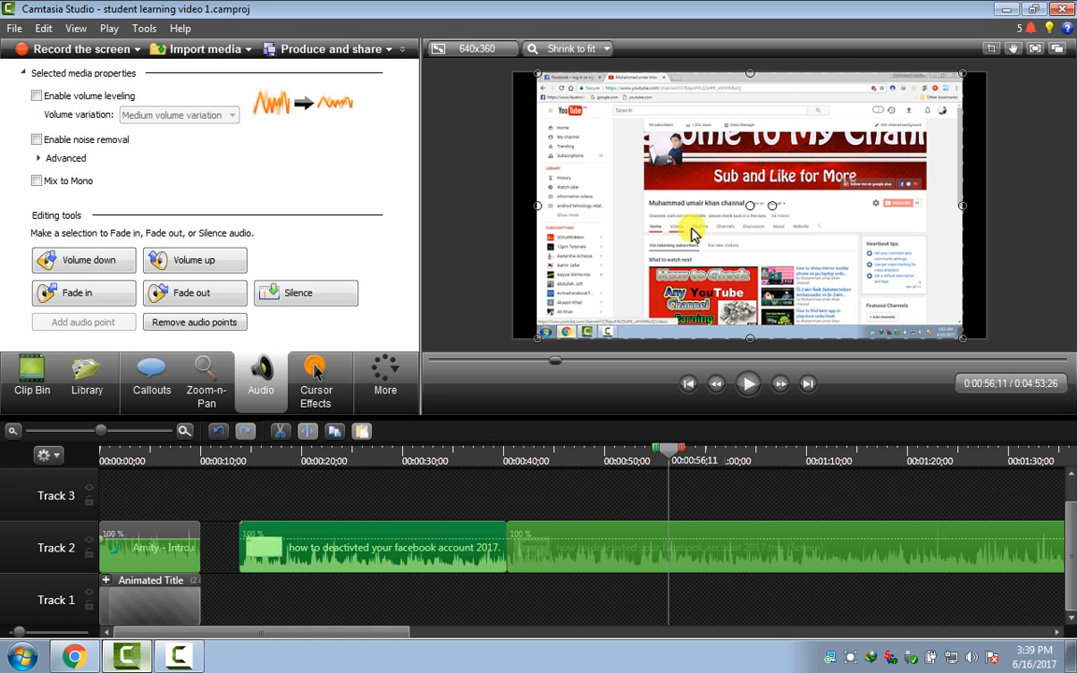
click(605, 550)
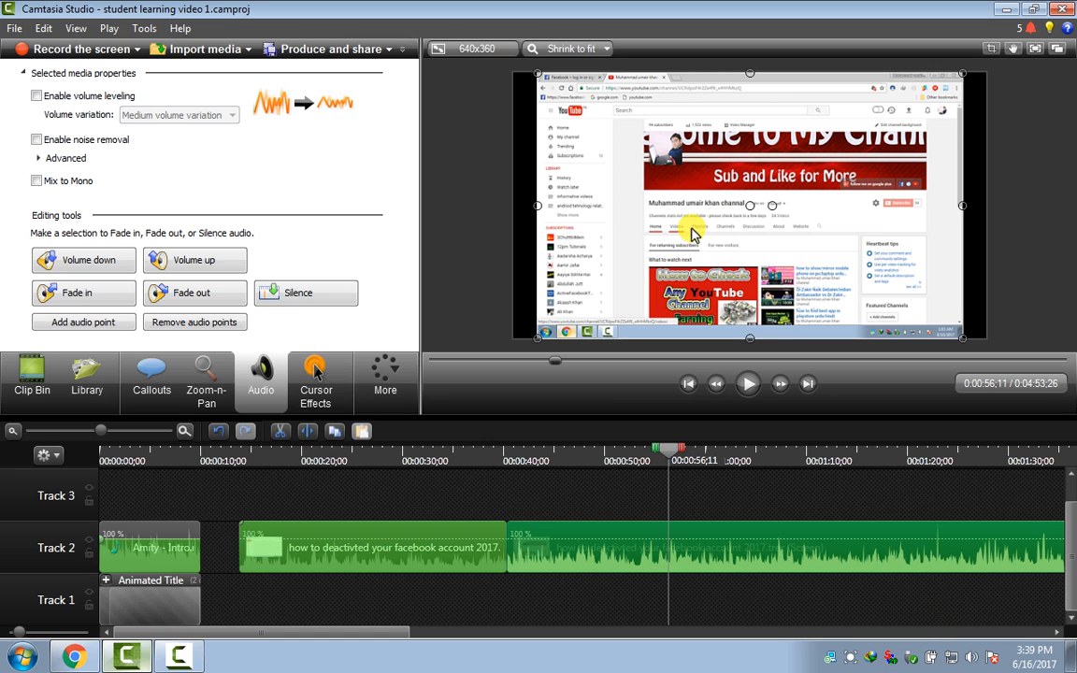
right_click(598, 545)
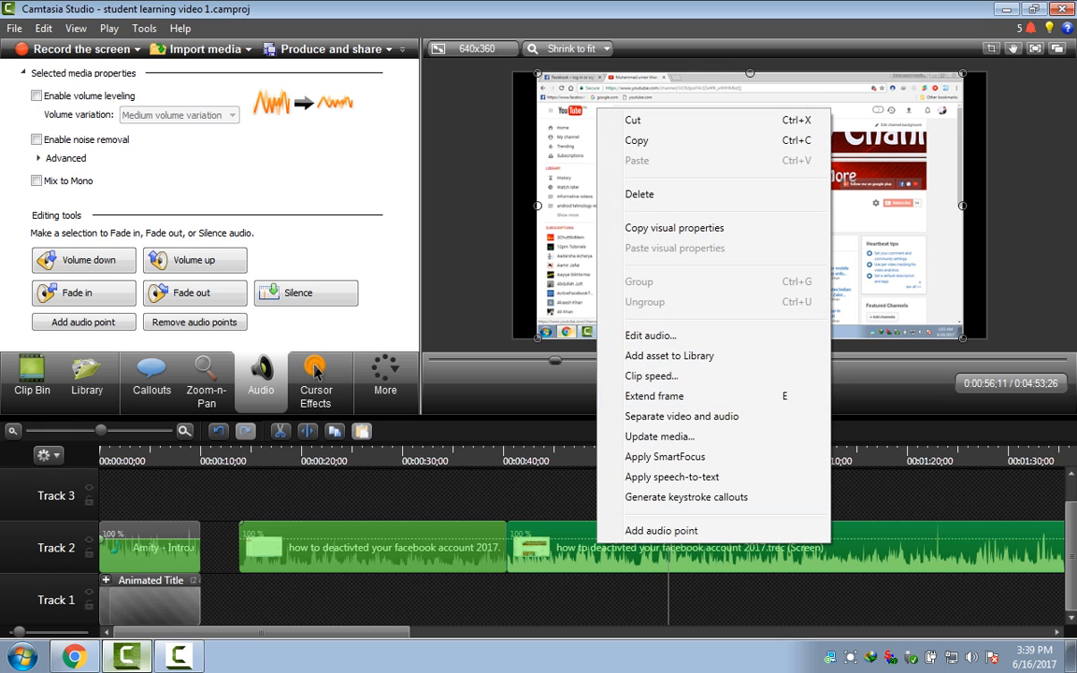
key(Return)
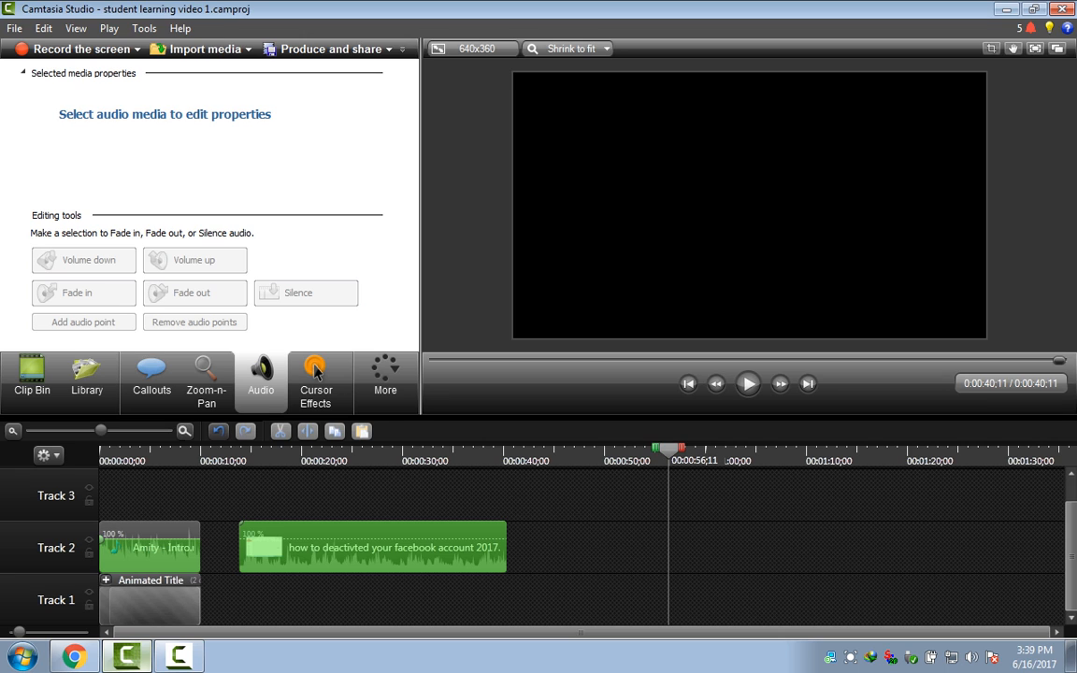
Undo the deletion of the recording's second part and split the restored clip at 0:00:57;01 on Track 2.
key(ctrl+z)
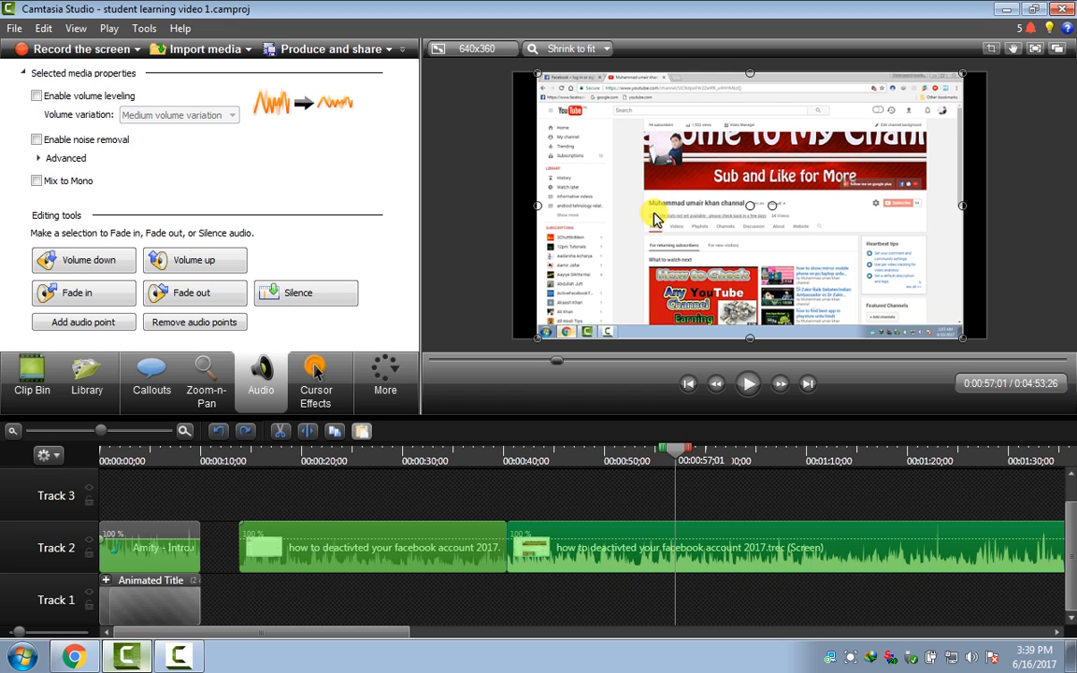
click(307, 431)
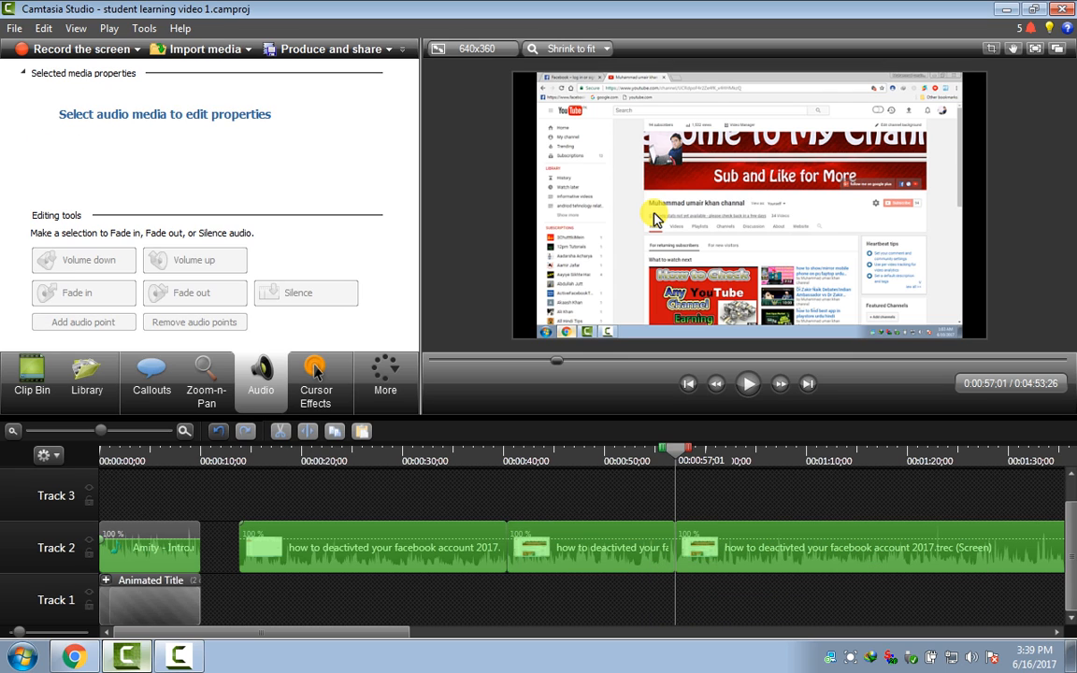
drag(675, 450, 688, 449)
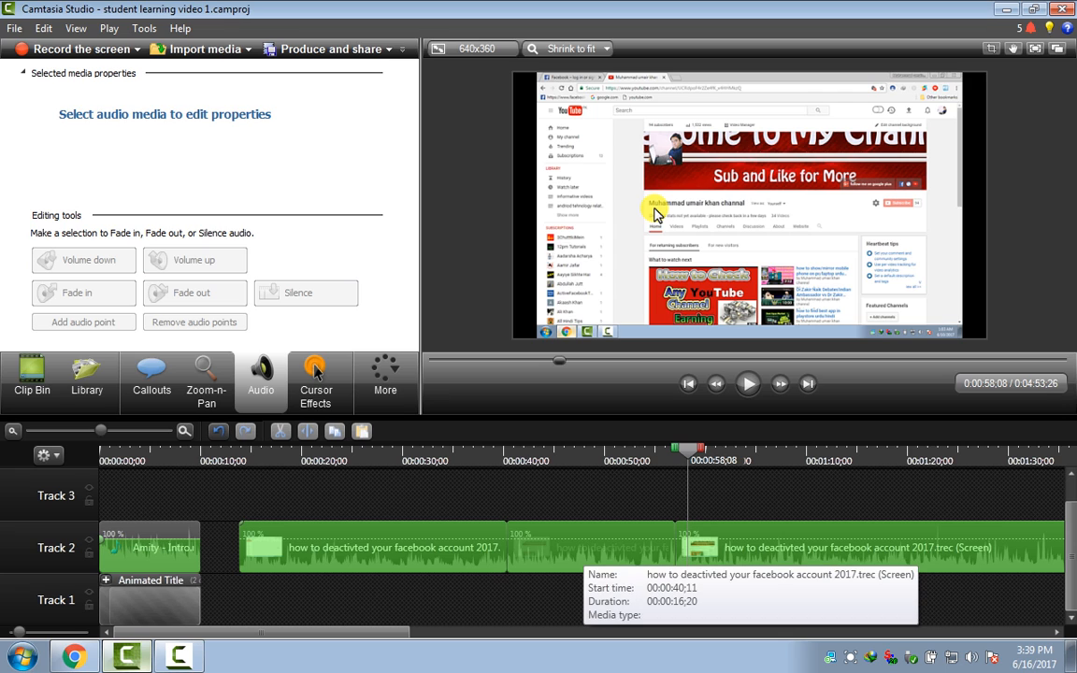
Cut the middle section from 0:00:40;11 to 0:00:57;01 out of the recording and move the remaining part back to close the gap.
click(584, 552)
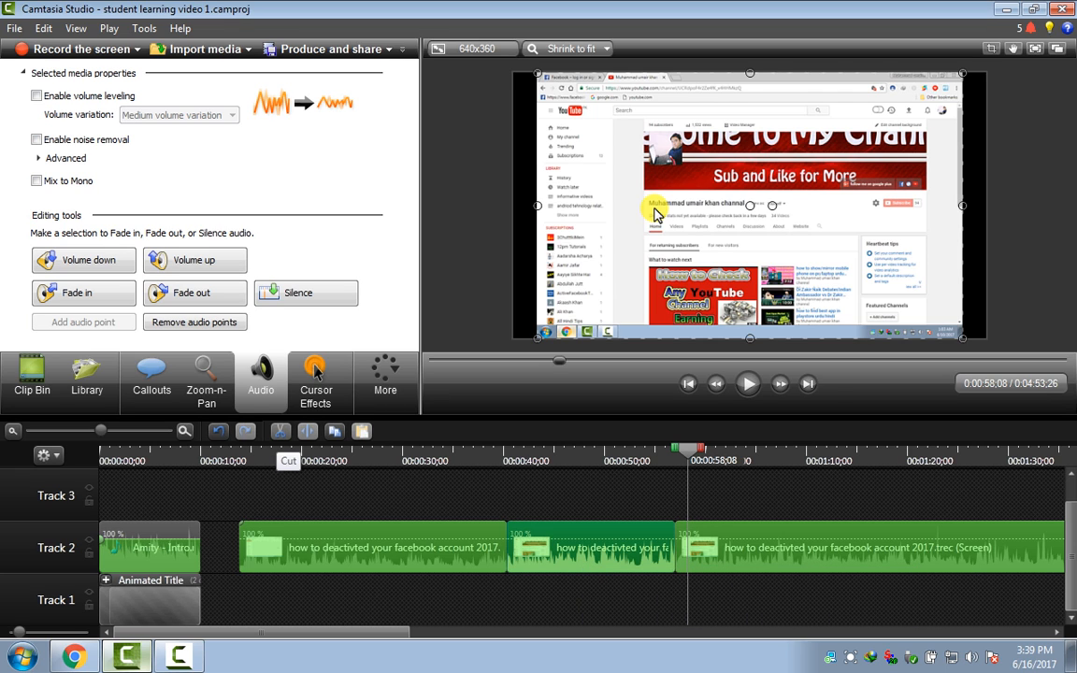
click(280, 431)
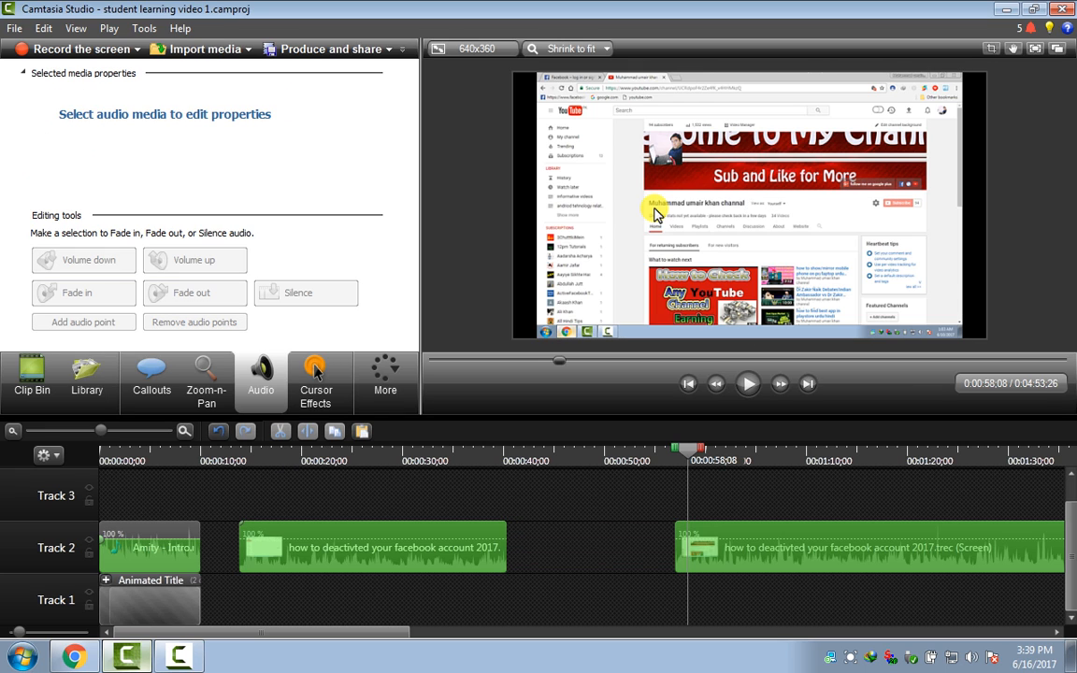
drag(715, 547, 547, 547)
Play the timeline briefly from 0:00:38;06 to check the recording just before the join.
click(590, 453)
drag(590, 450, 485, 449)
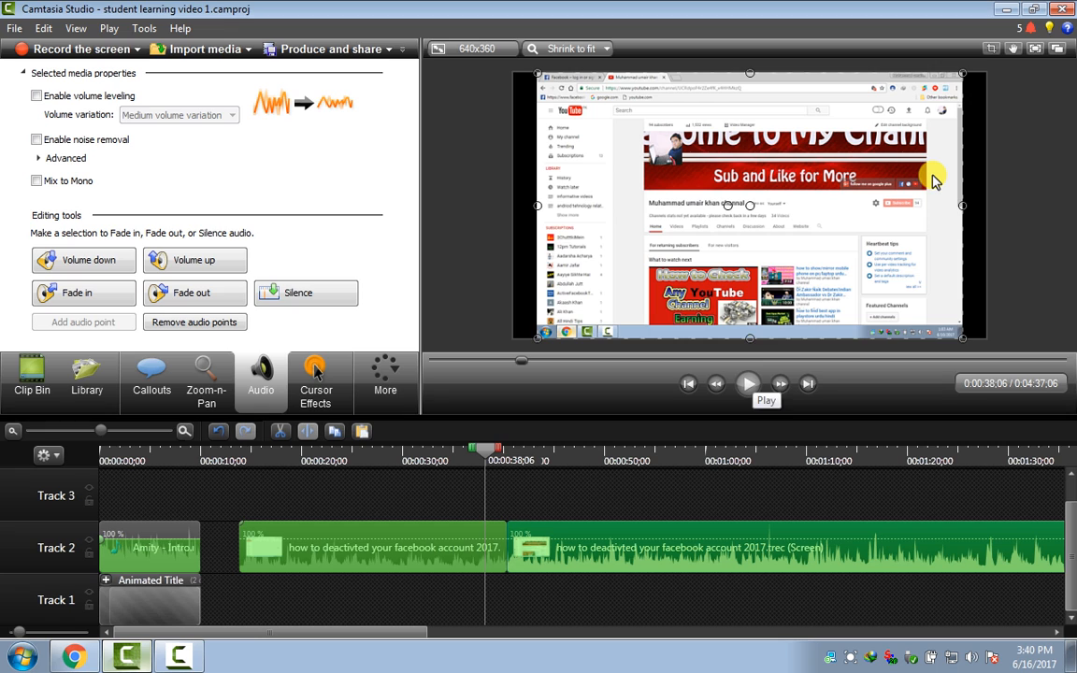
click(748, 383)
click(748, 384)
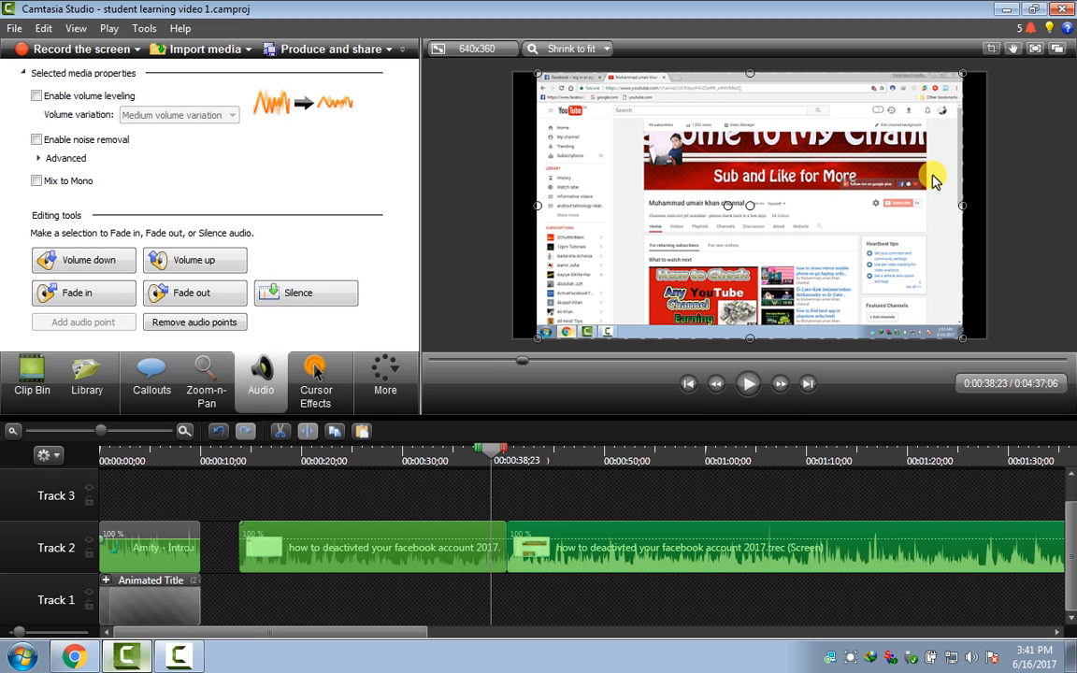
Shift the second recording part on the canvas to about Y -9 and rotate it around Z to about -19 degrees.
drag(750, 206, 728, 213)
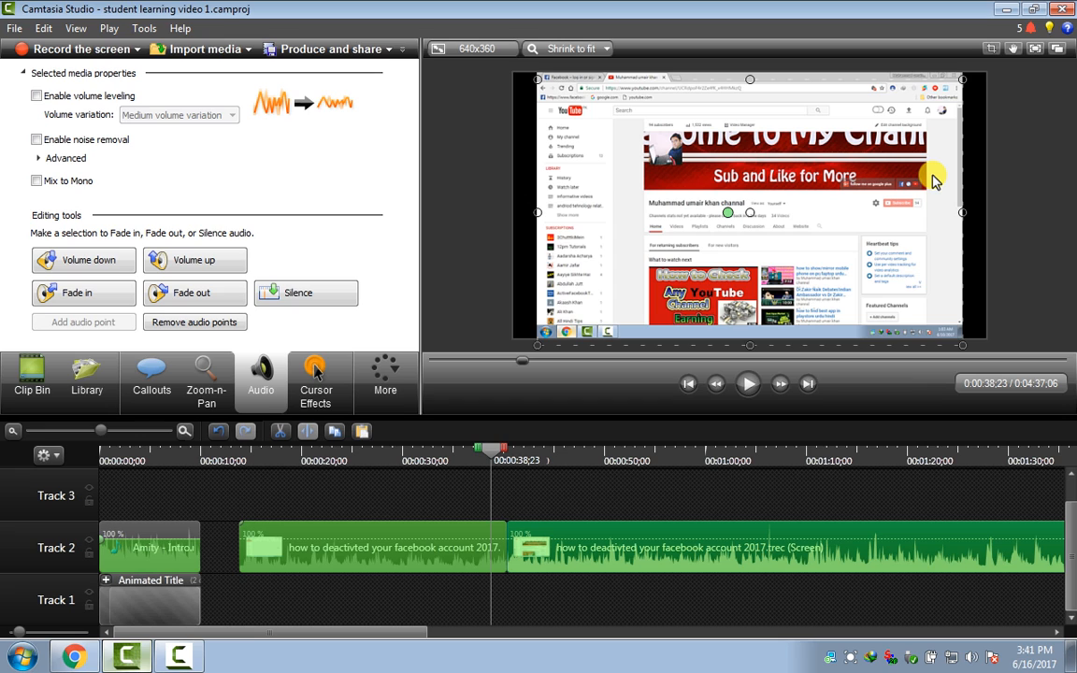
drag(728, 212, 770, 220)
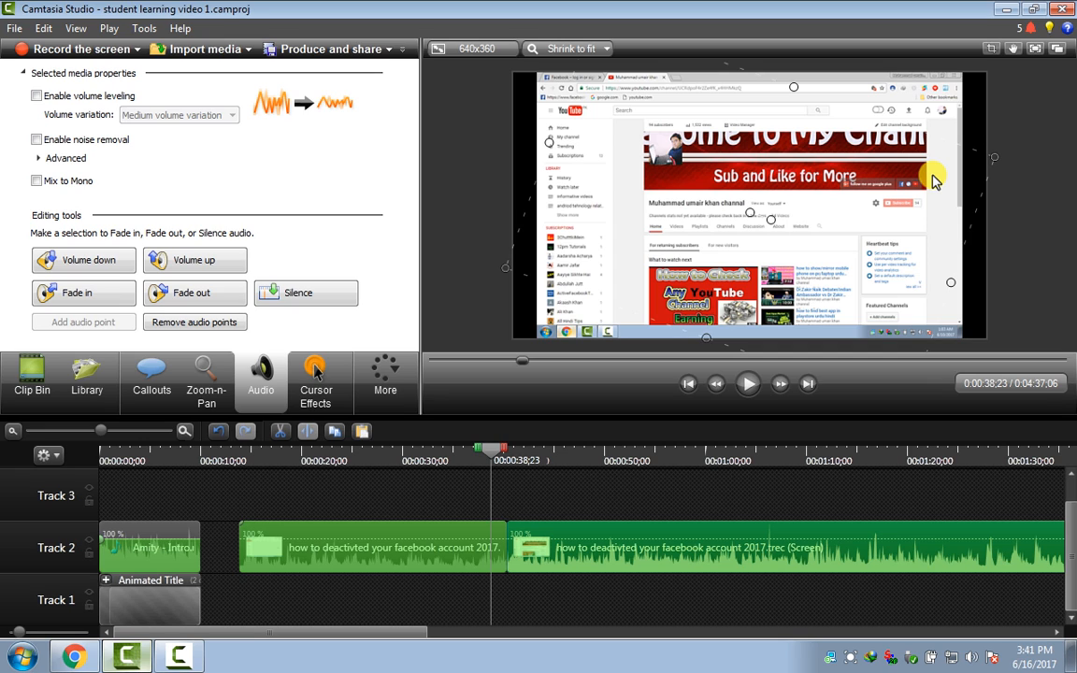
key(ctrl+z)
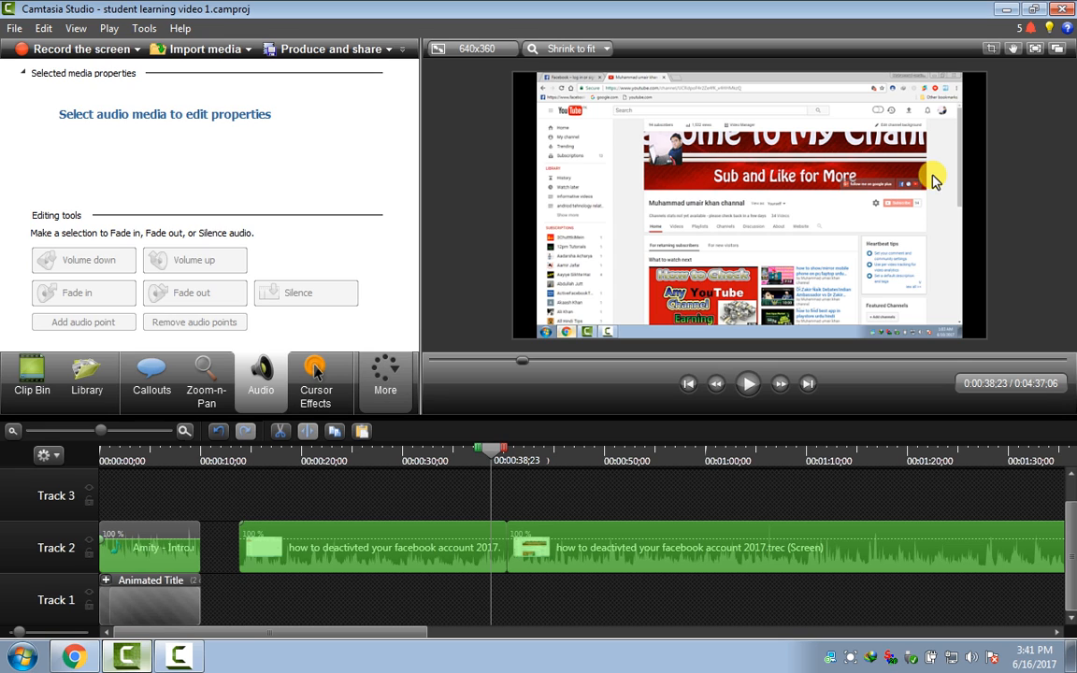
Show the transitions available for the timeline clips.
click(385, 379)
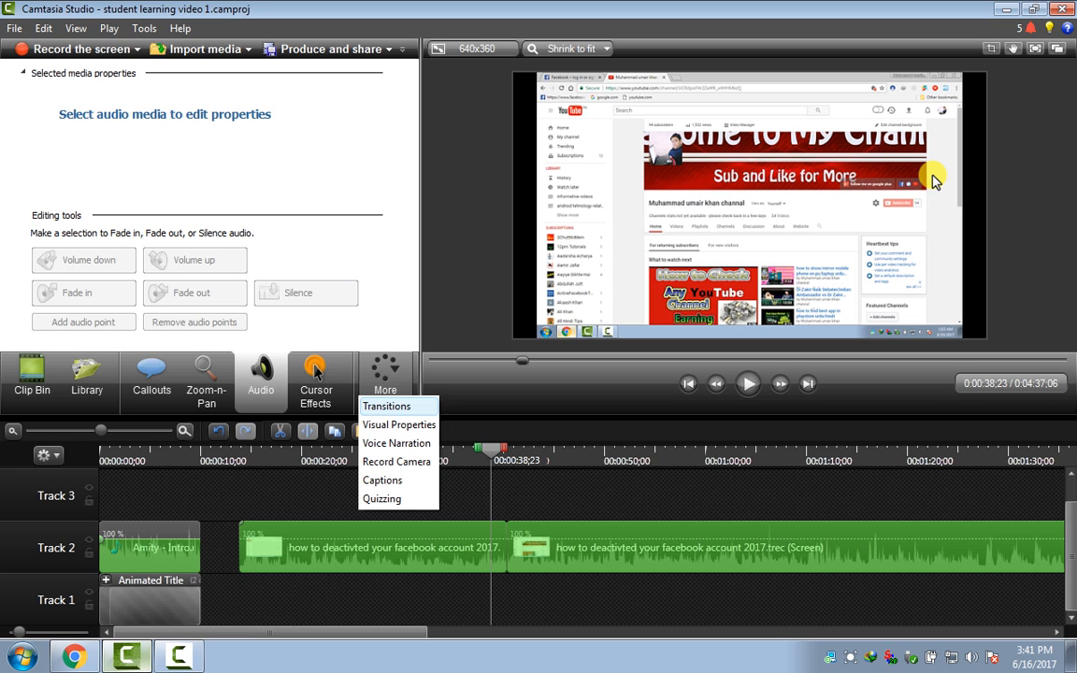
key(Return)
click(386, 374)
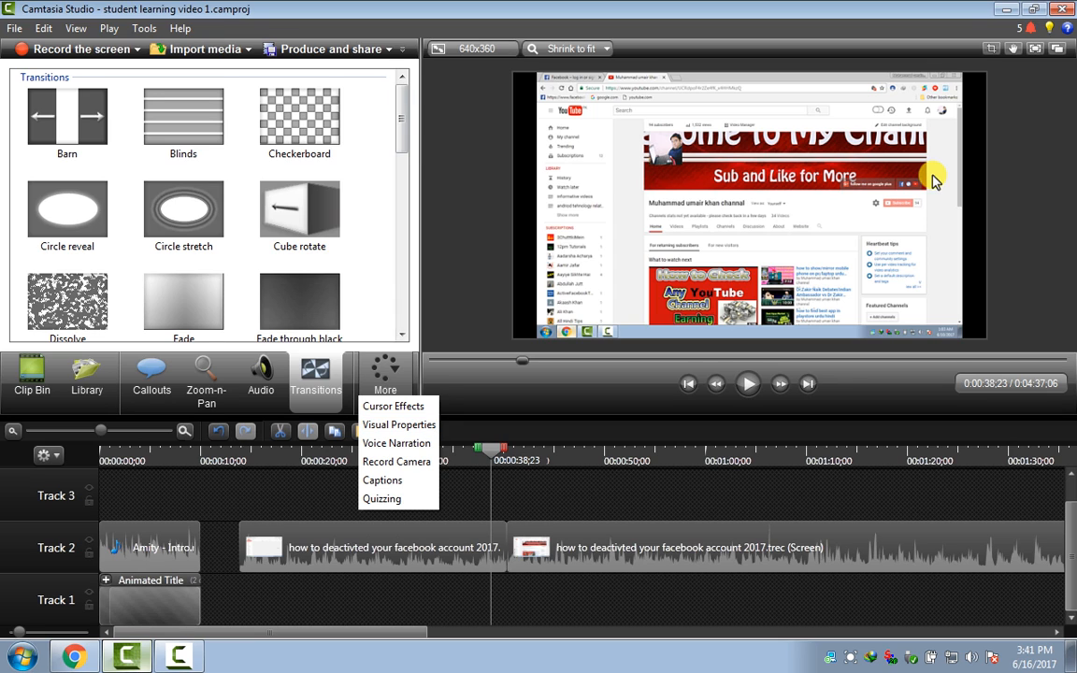
key(Escape)
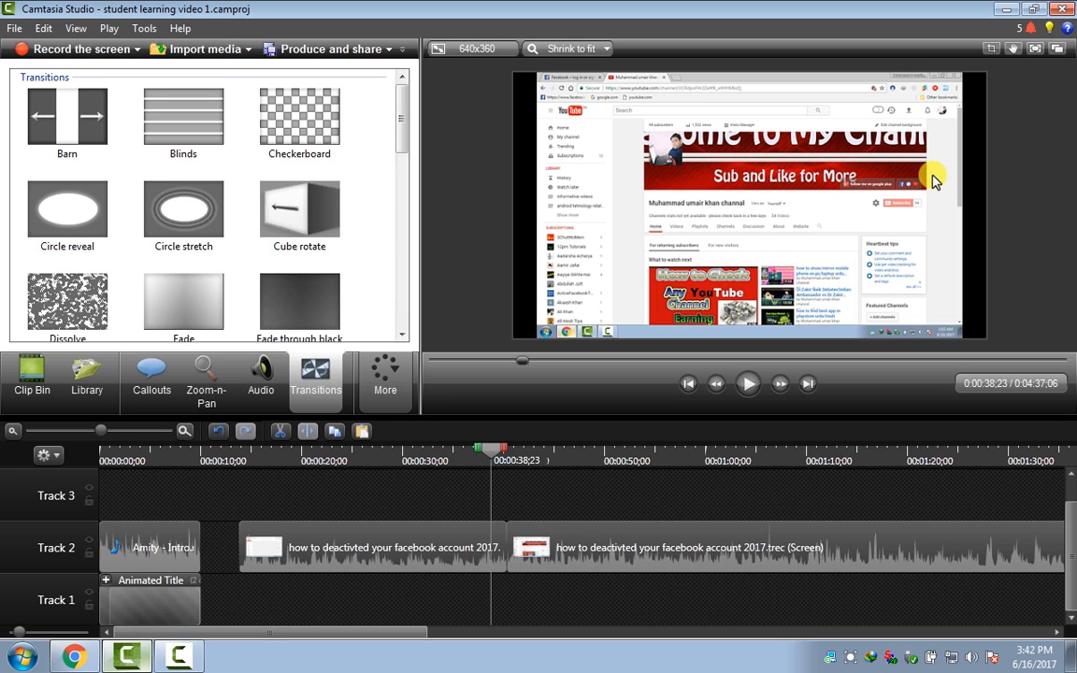
Show the visual properties of the second recording part on Track 2 and review the remaining editing tools.
click(385, 374)
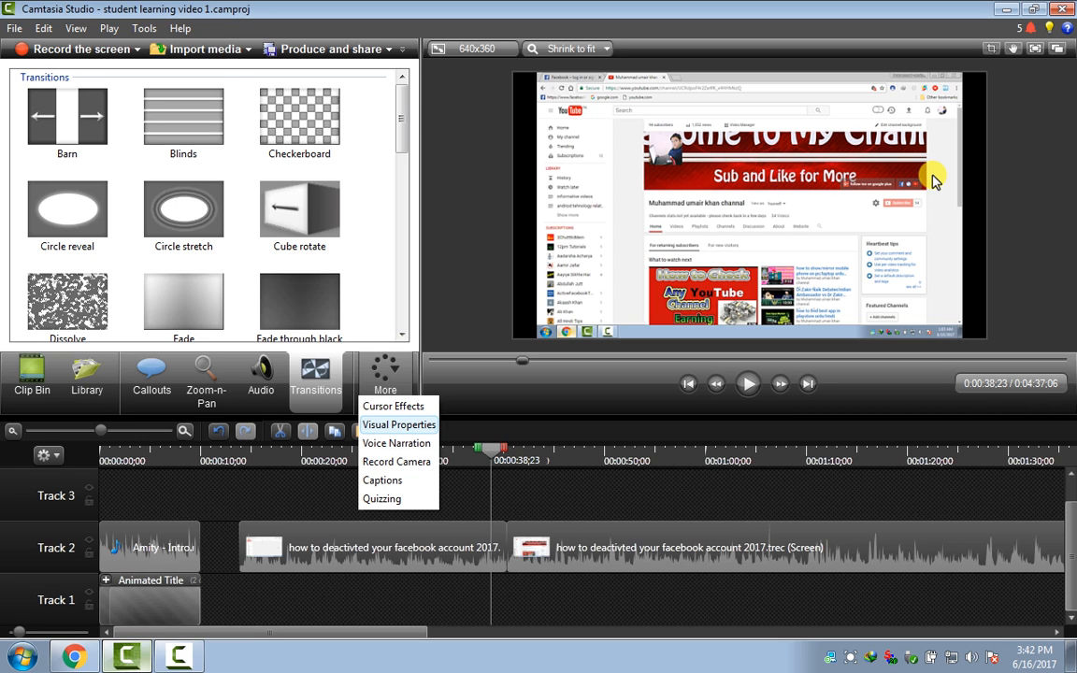
click(399, 424)
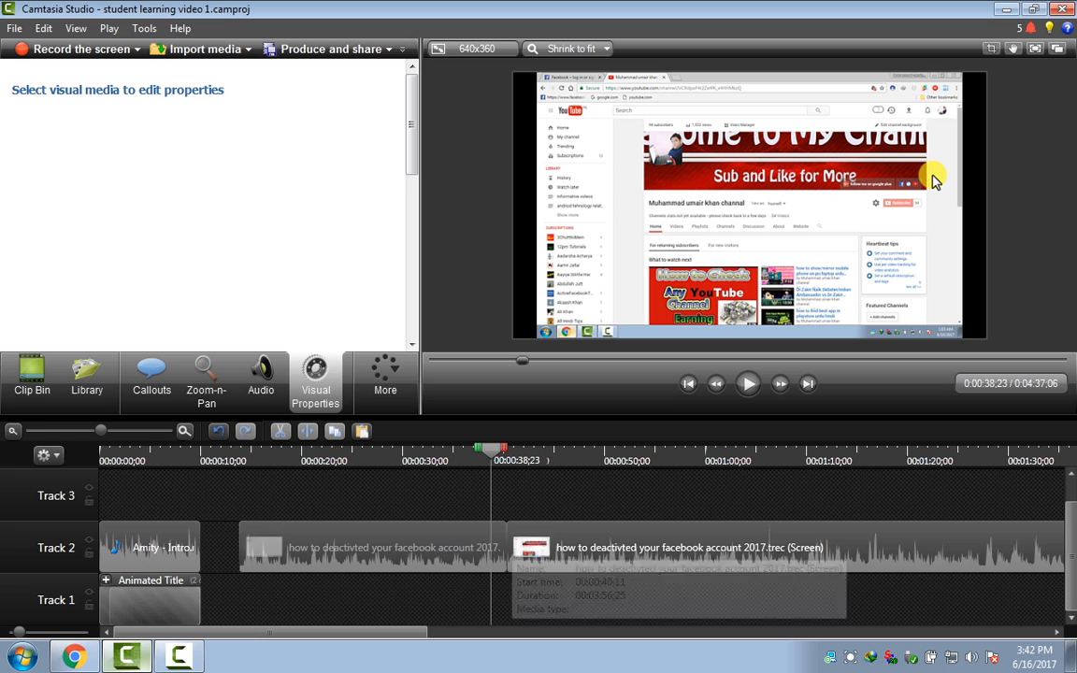
click(520, 549)
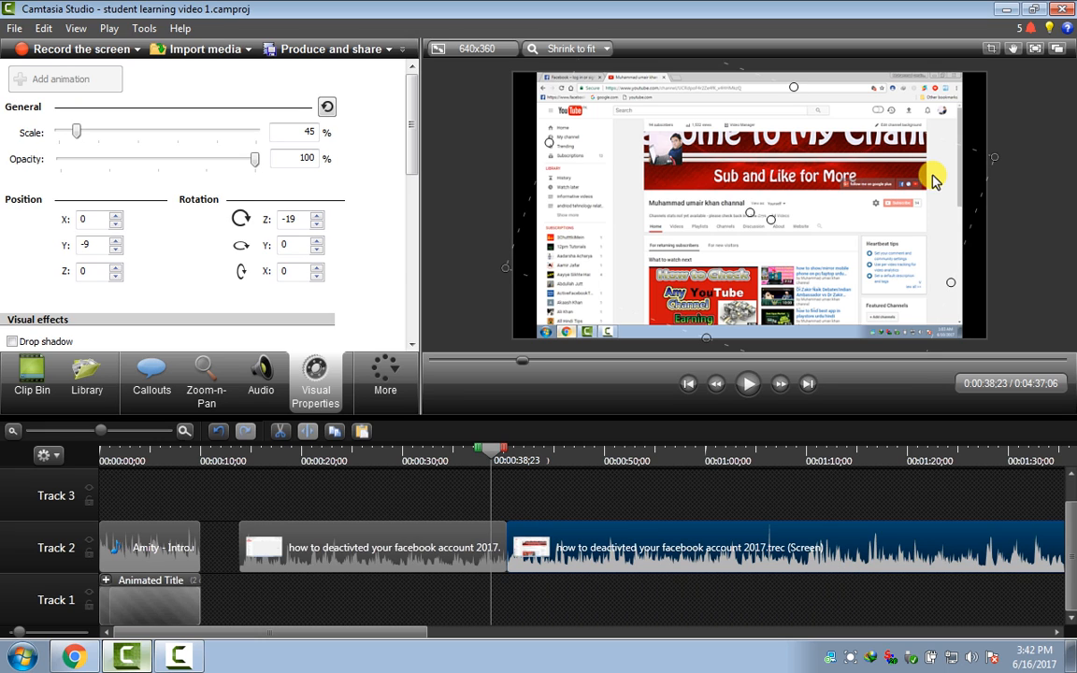
click(384, 376)
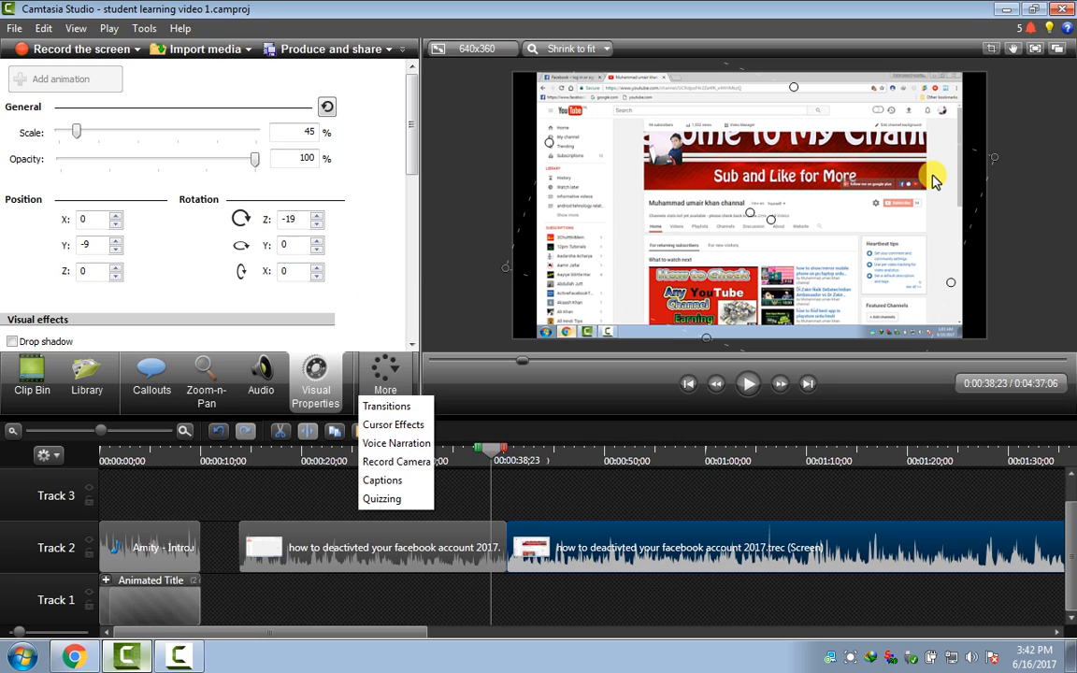
click(932, 175)
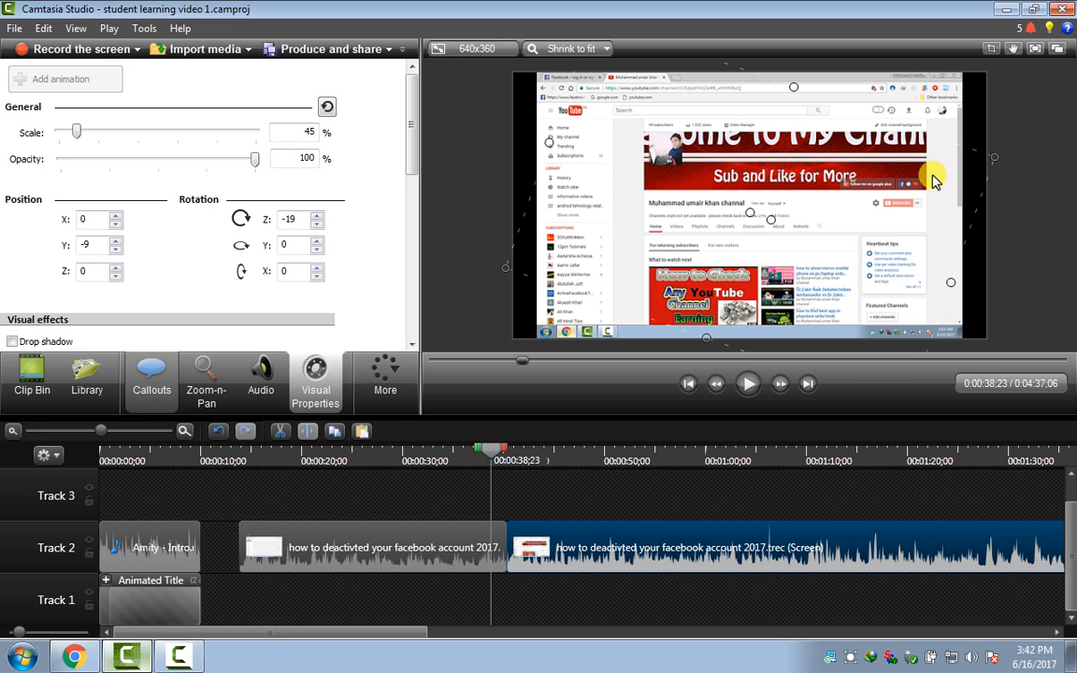
Add a Transparent Hotspot callout at 0:00:38;23 with the text "subscribe my channal".
click(151, 378)
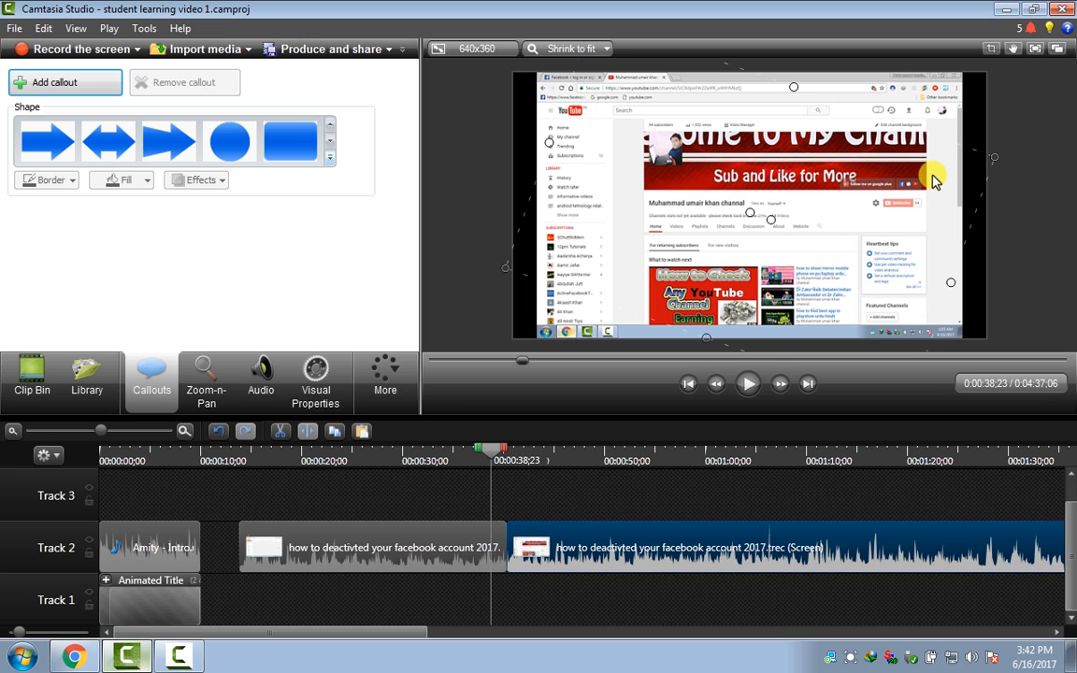
click(330, 157)
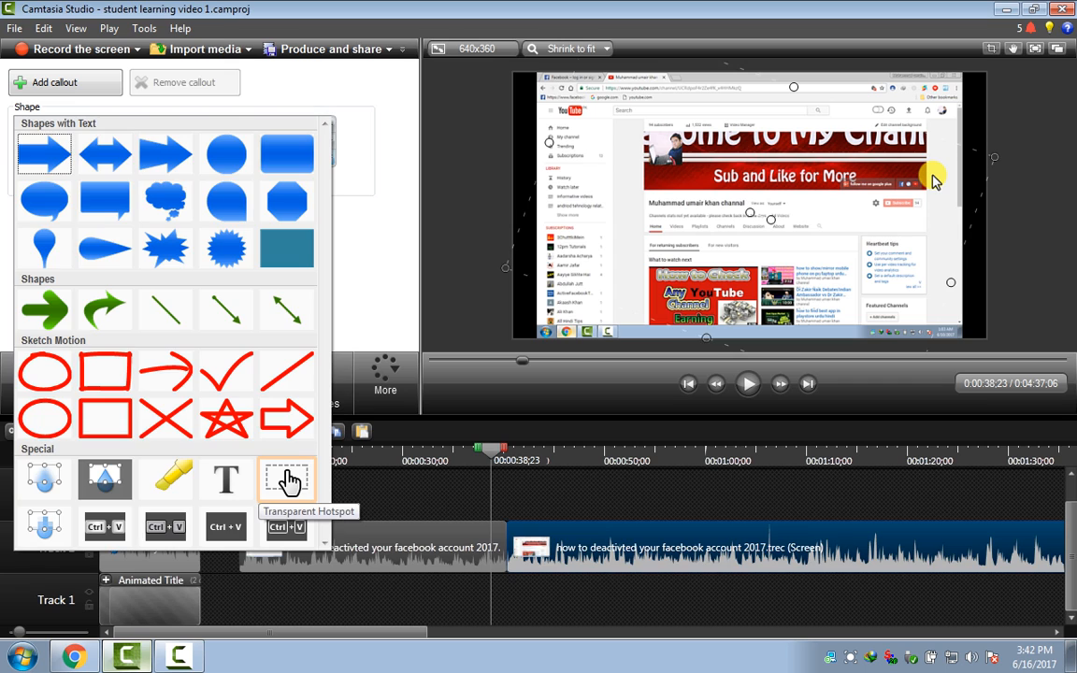
click(286, 479)
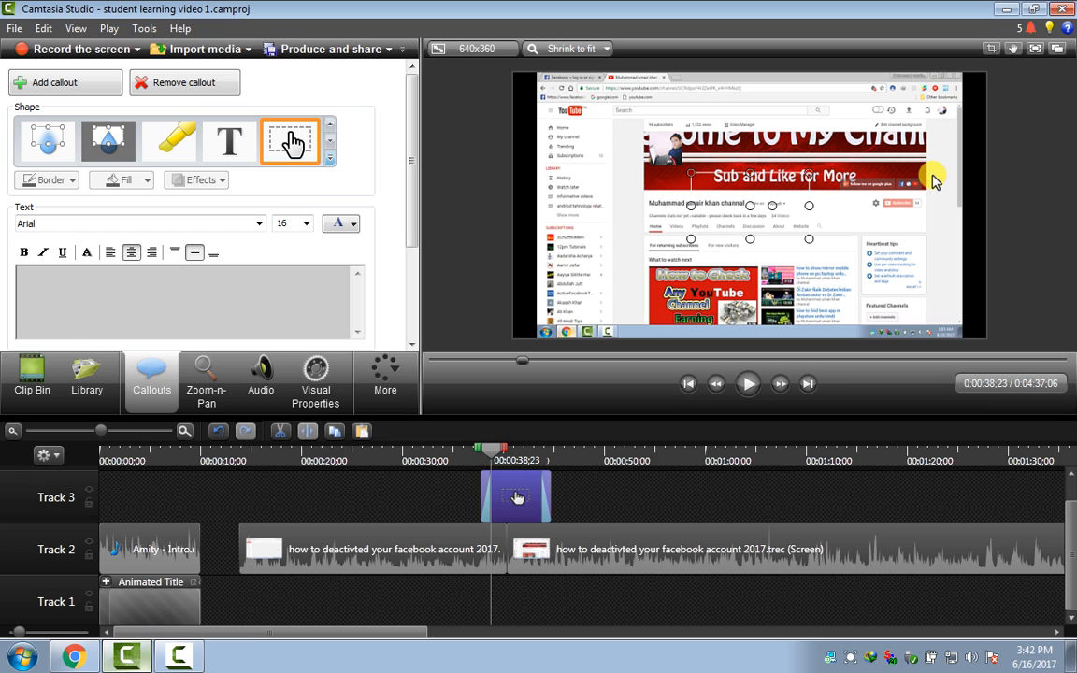
text(subsc)
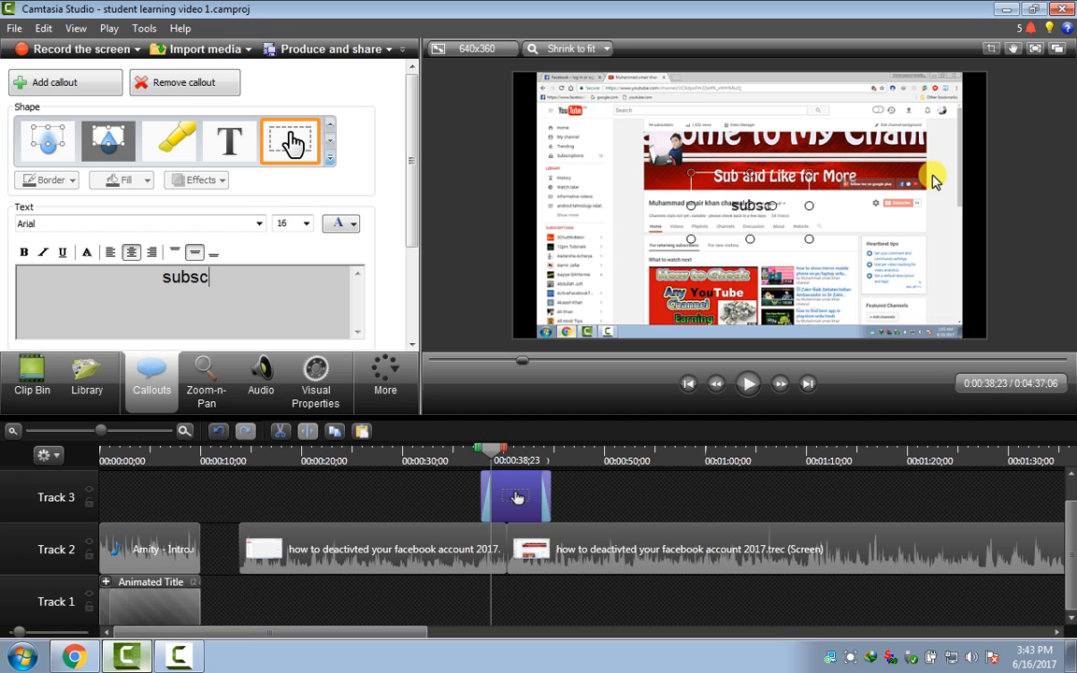
text(ribe my ch)
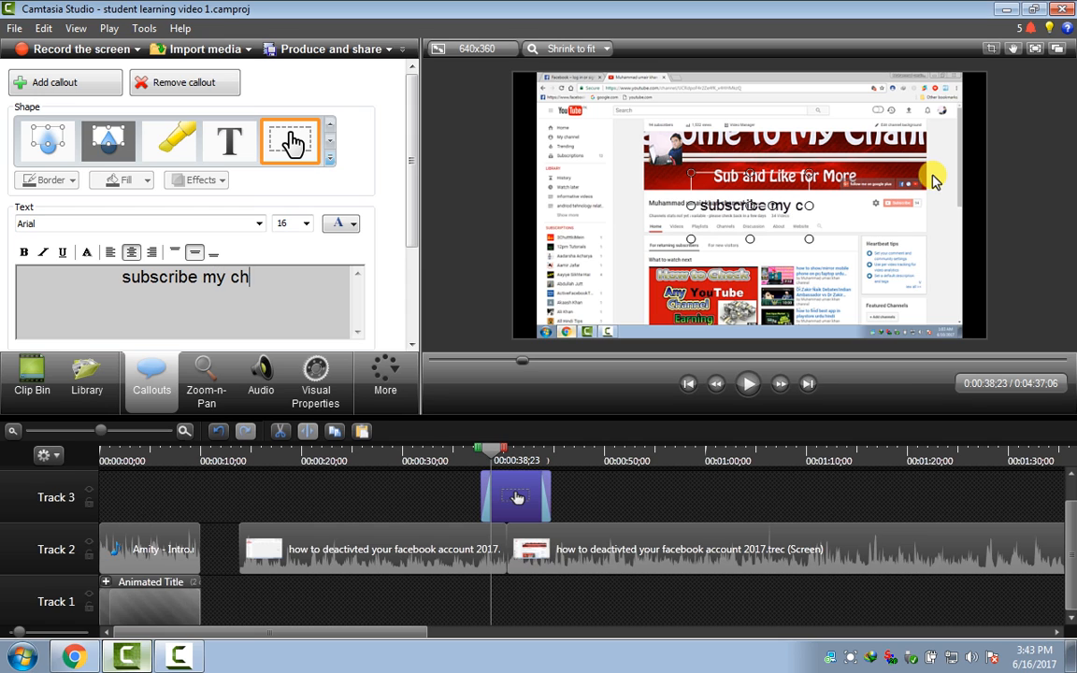
text(annal)
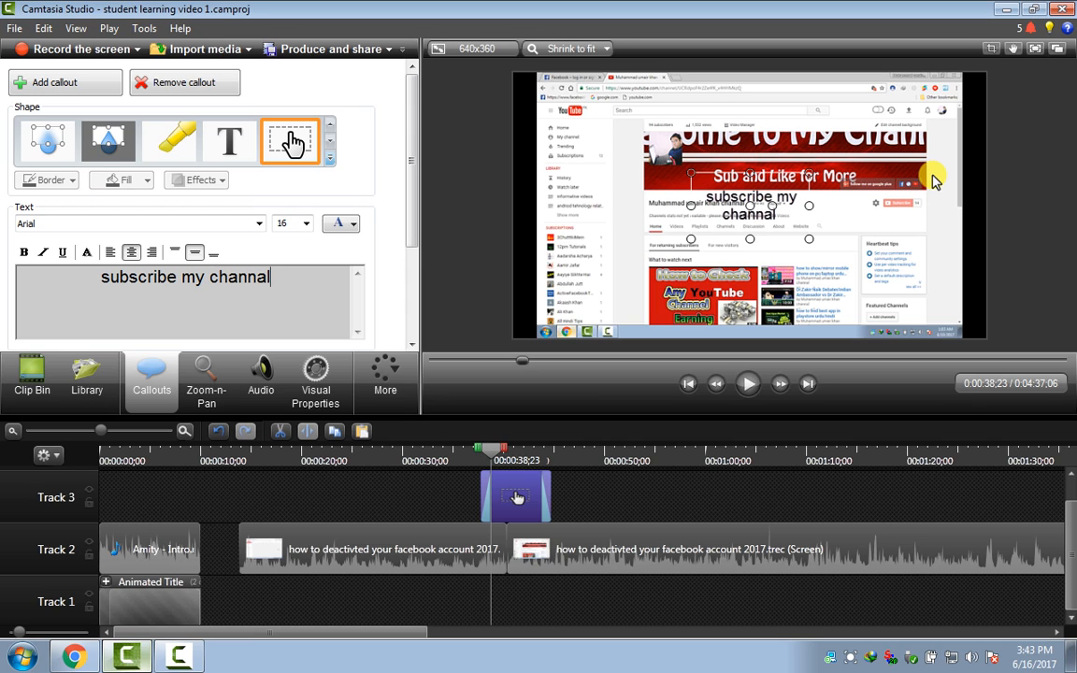
Set the font size of the whole callout text to 48.
key(ctrl+a)
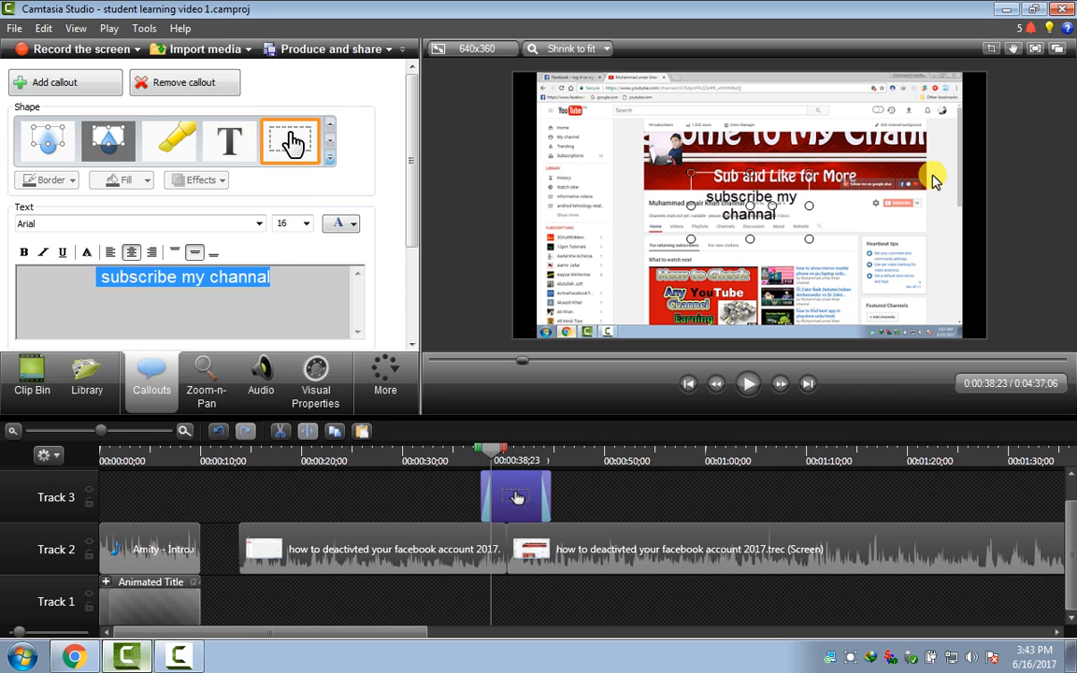
key(End)
key(shift+Left)
key(shift+Left)
key(shift+Left)
key(shift+Left)
key(shift+Left)
key(shift+Left)
key(shift+Left)
key(shift+Left)
key(shift+Left)
key(shift+Left)
key(shift+Left)
key(shift+Left)
key(shift+Left)
key(shift+Left)
key(shift+Left)
key(shift+Left)
key(shift+Left)
key(shift+Left)
key(shift+Left)
key(shift+Left)
click(306, 224)
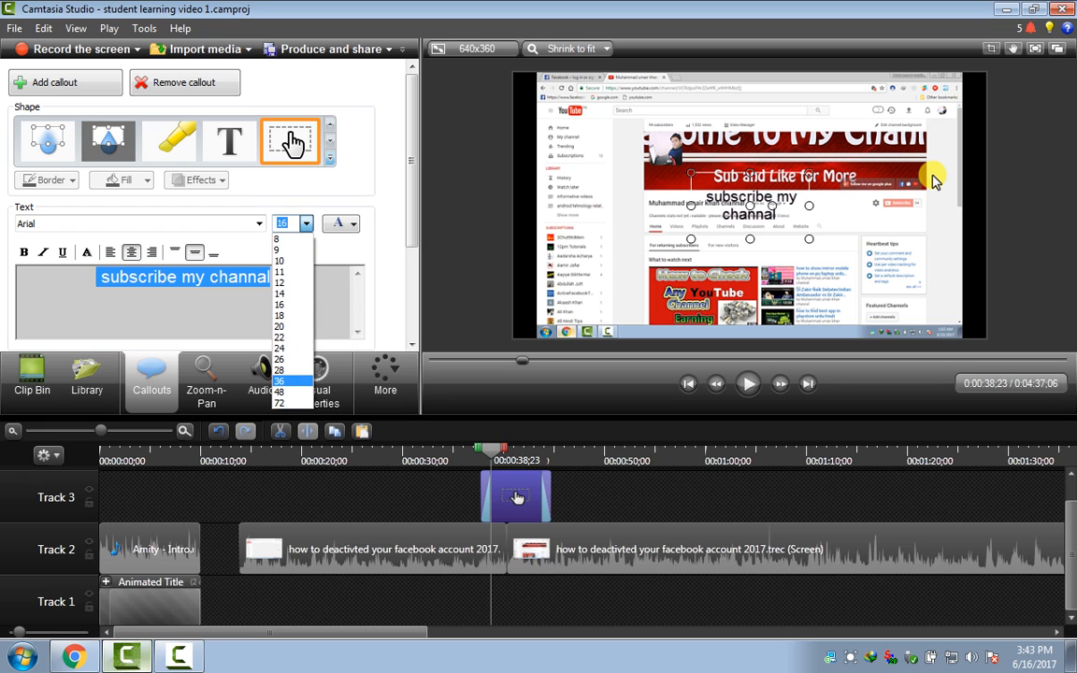
key(Return)
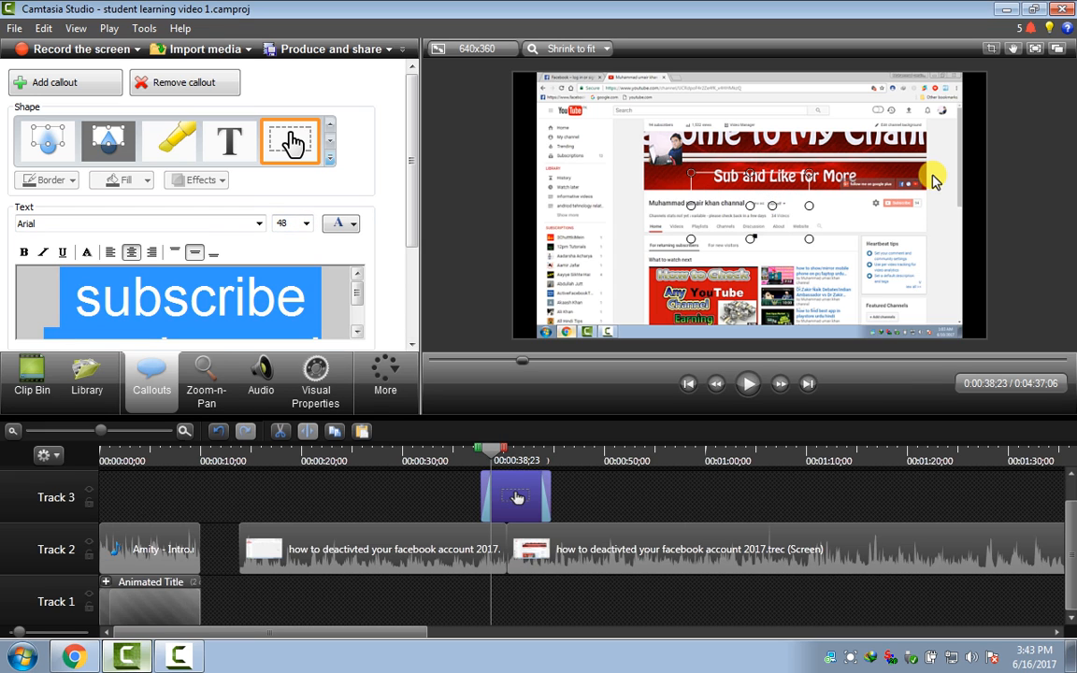
Widen the callout until its text fits on one line and move it past the canvas's right edge, to about X 597, Y -85.
drag(809, 206, 935, 206)
drag(691, 206, 423, 206)
mouse_move(675, 206)
mouse_down()
mouse_move(792, 203)
mouse_move(817, 261)
mouse_up()
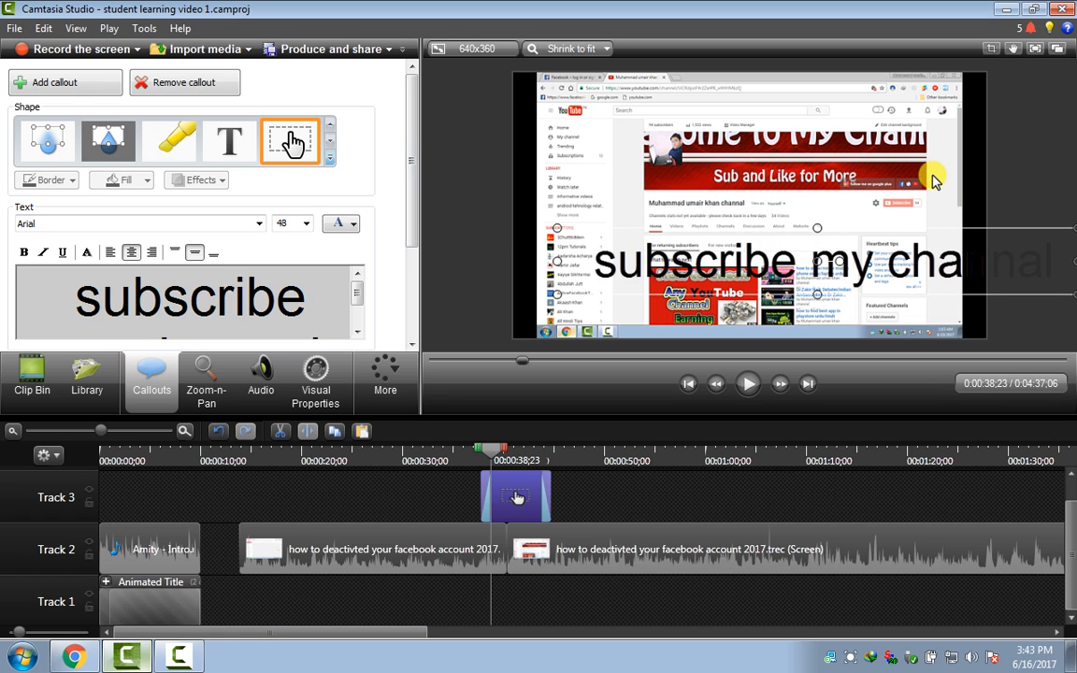
mouse_move(729, 259)
mouse_down()
mouse_move(909, 239)
mouse_move(1014, 253)
mouse_move(1044, 276)
mouse_move(771, 283)
mouse_move(990, 261)
mouse_move(1075, 268)
mouse_up()
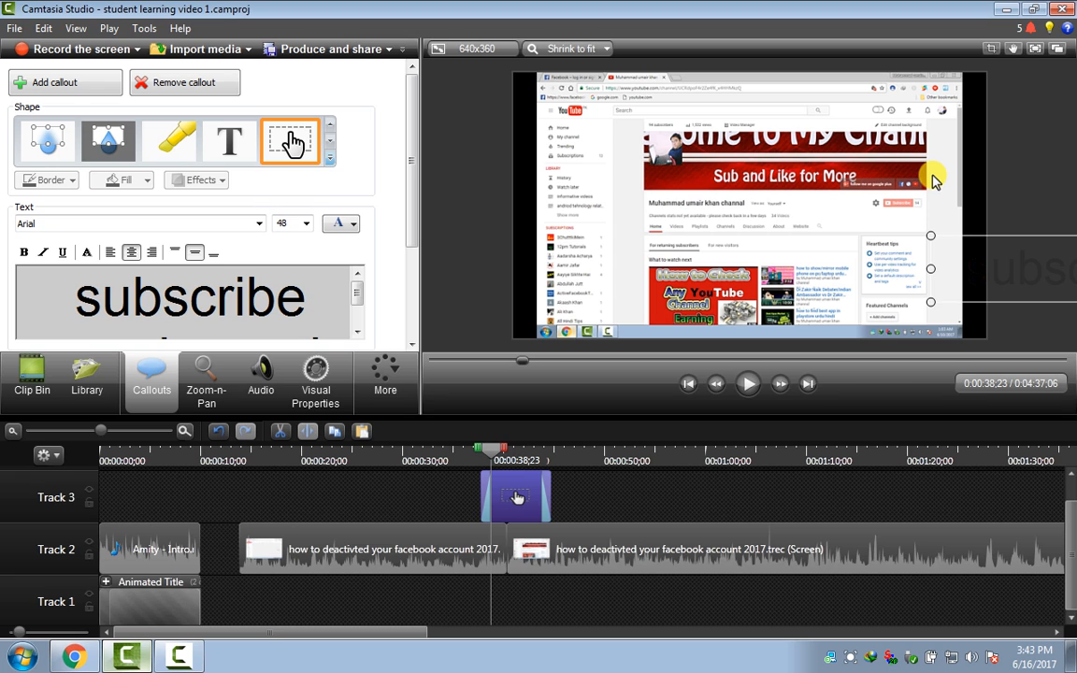
Add an animation to the callout, extending the callout to about 0:00:57 and stretching the animation across nearly its whole duration.
click(315, 384)
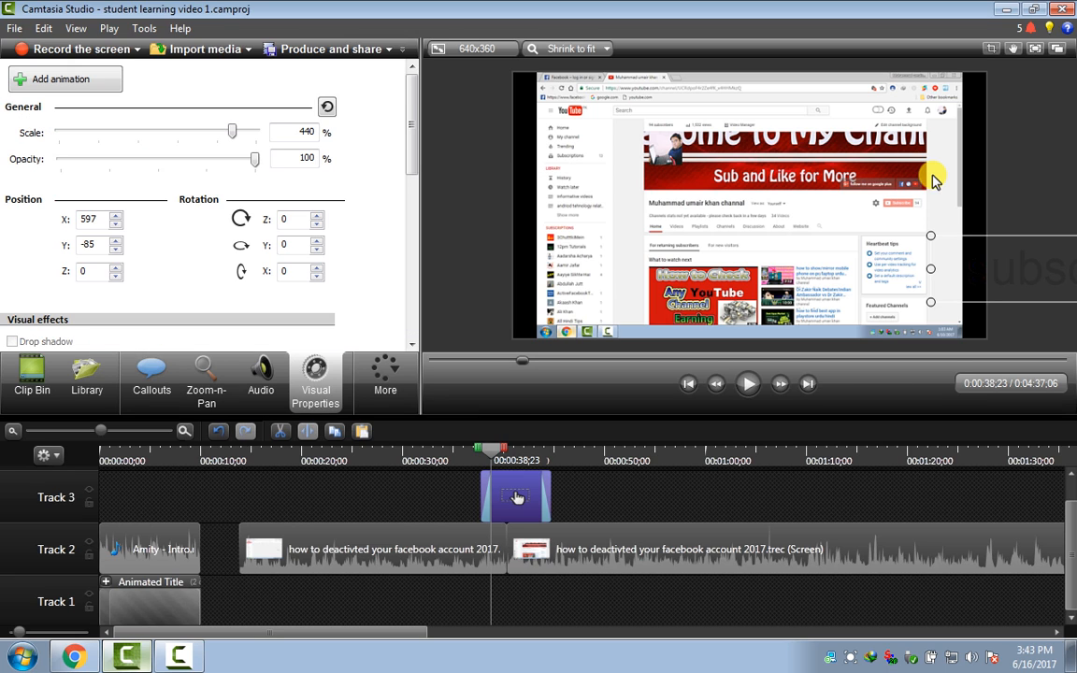
click(65, 79)
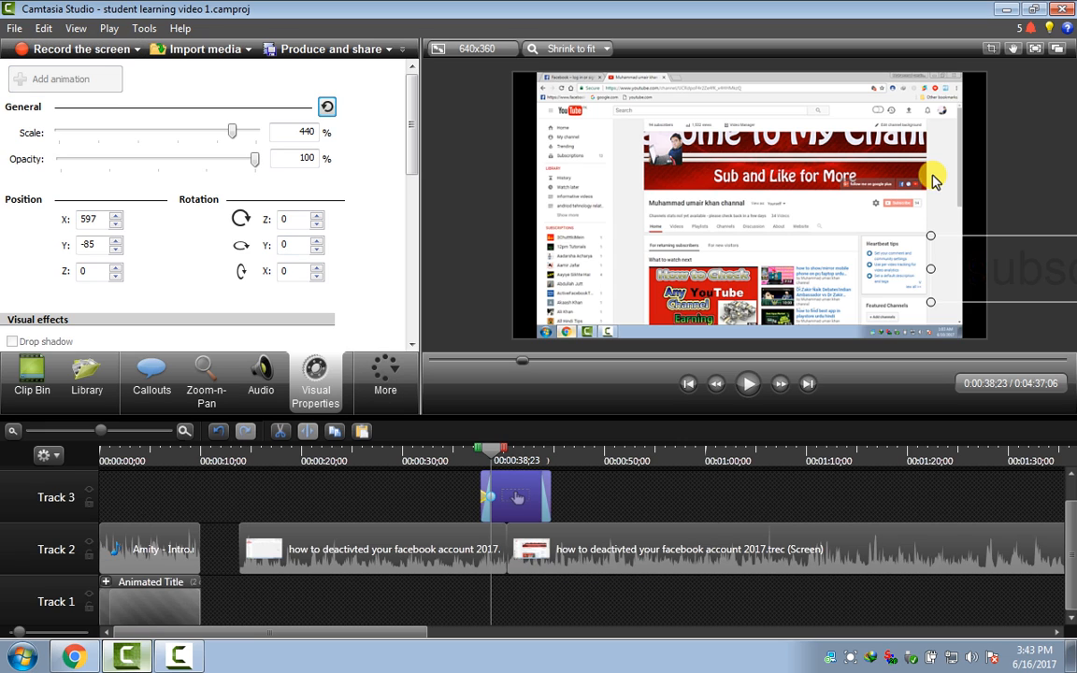
drag(549, 497, 675, 497)
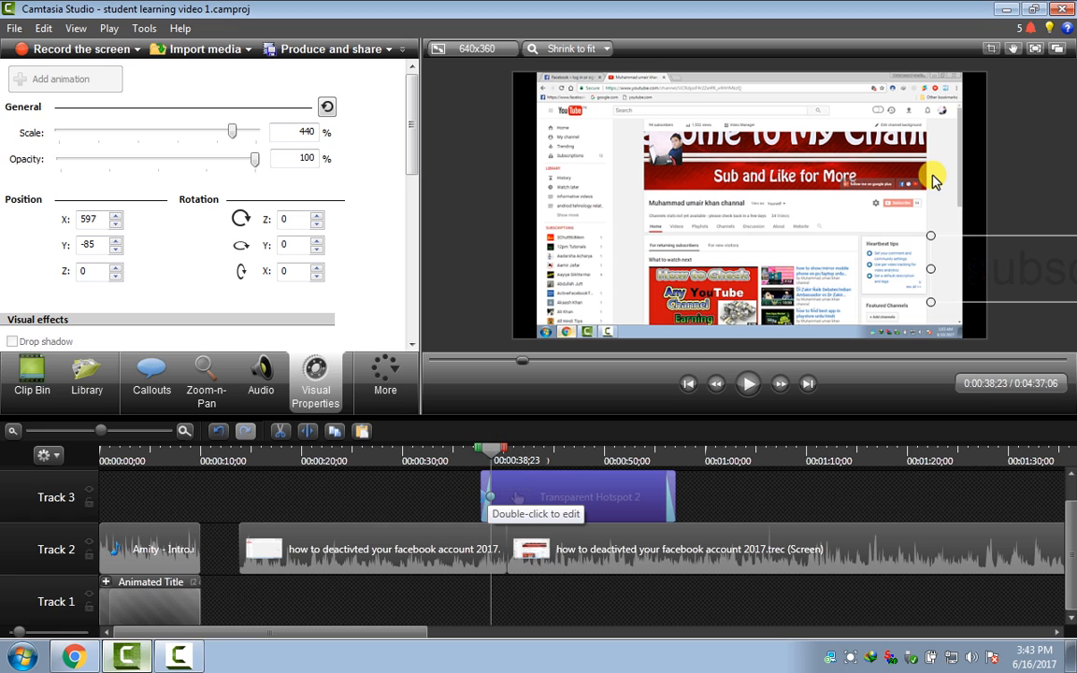
drag(490, 497, 672, 496)
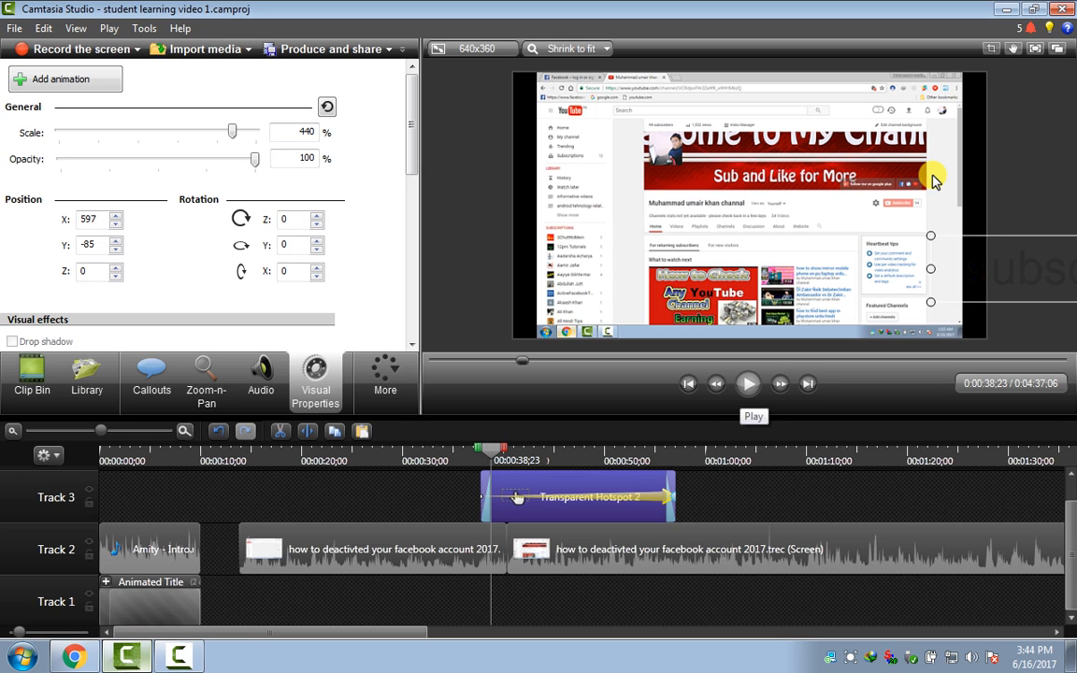
Play the timeline from 0:00:37;23 to preview the callout animation.
drag(491, 448, 481, 448)
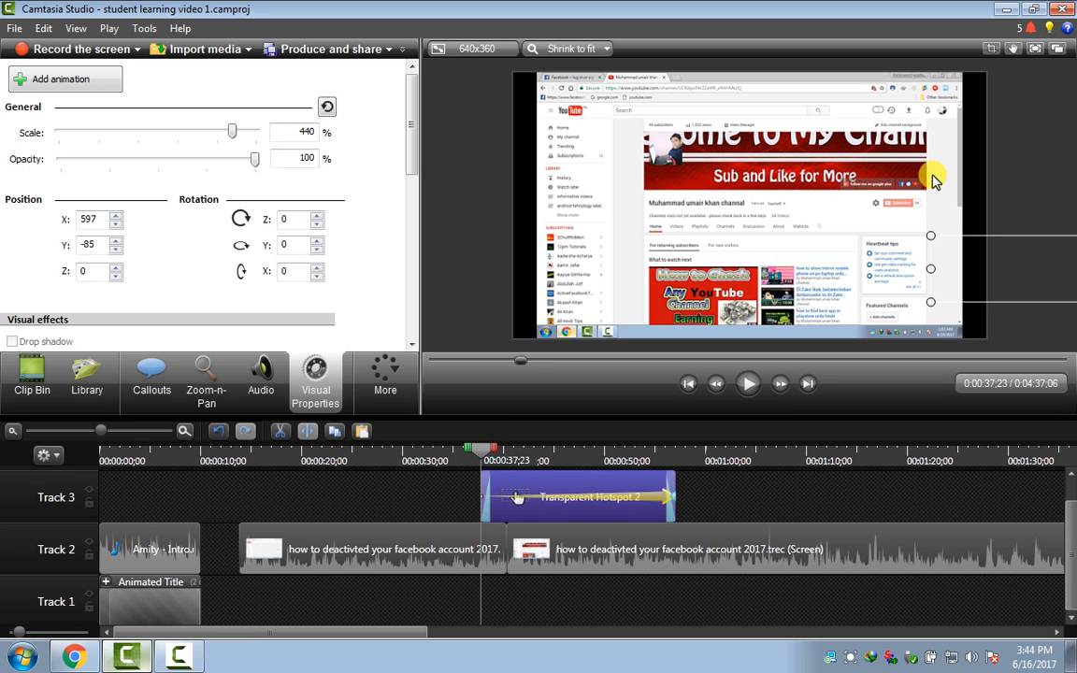
click(748, 383)
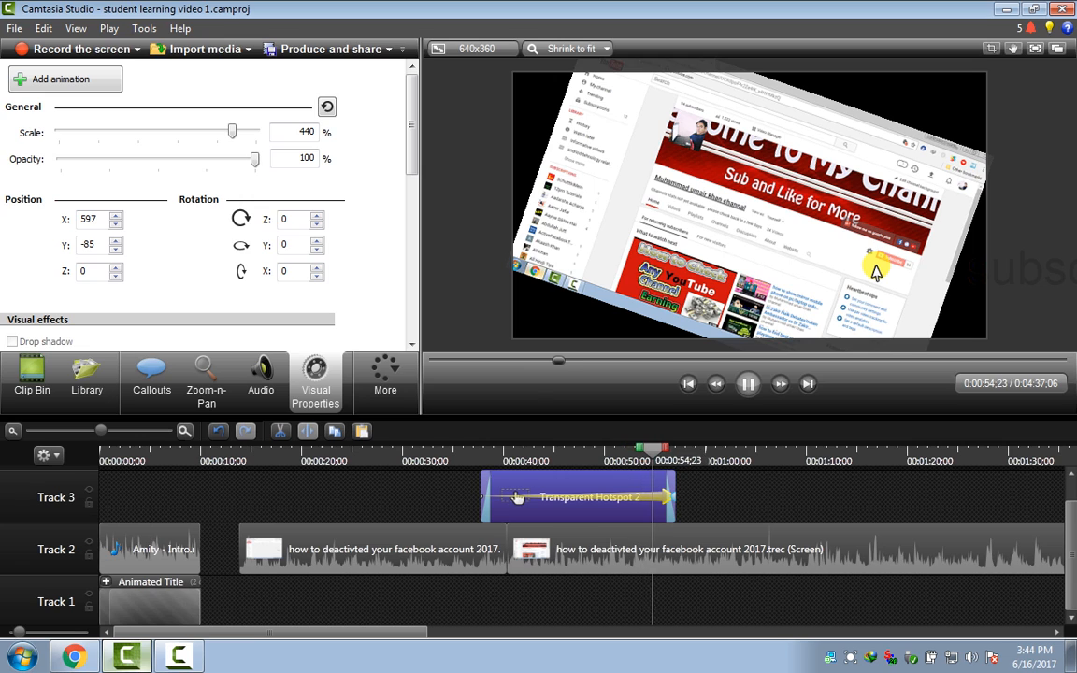
Stop the preview and straighten the tilted screen recording clip to Z rotation 0, repositioning it at about X -10, Y -3.
click(748, 383)
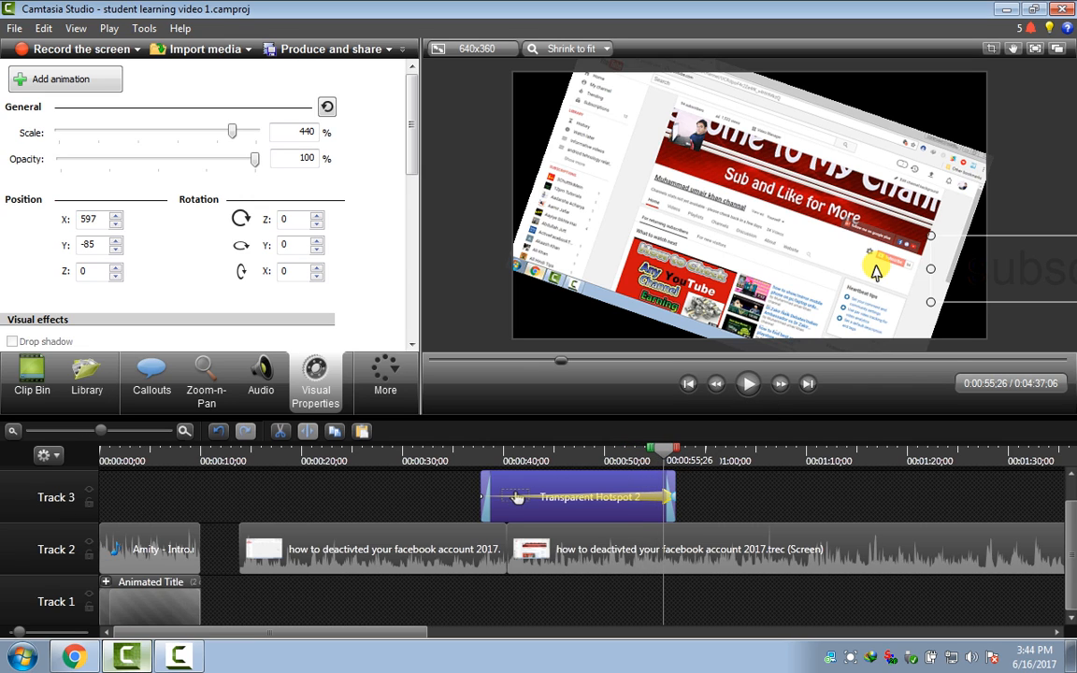
drag(872, 265, 869, 297)
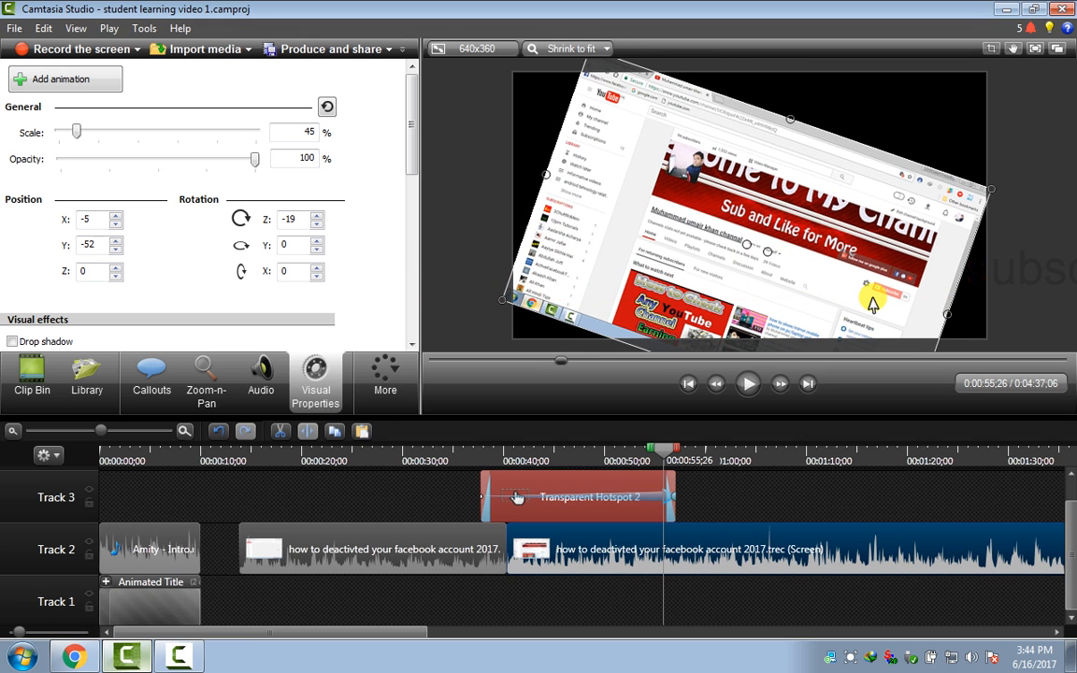
drag(767, 252, 773, 219)
drag(877, 217, 881, 222)
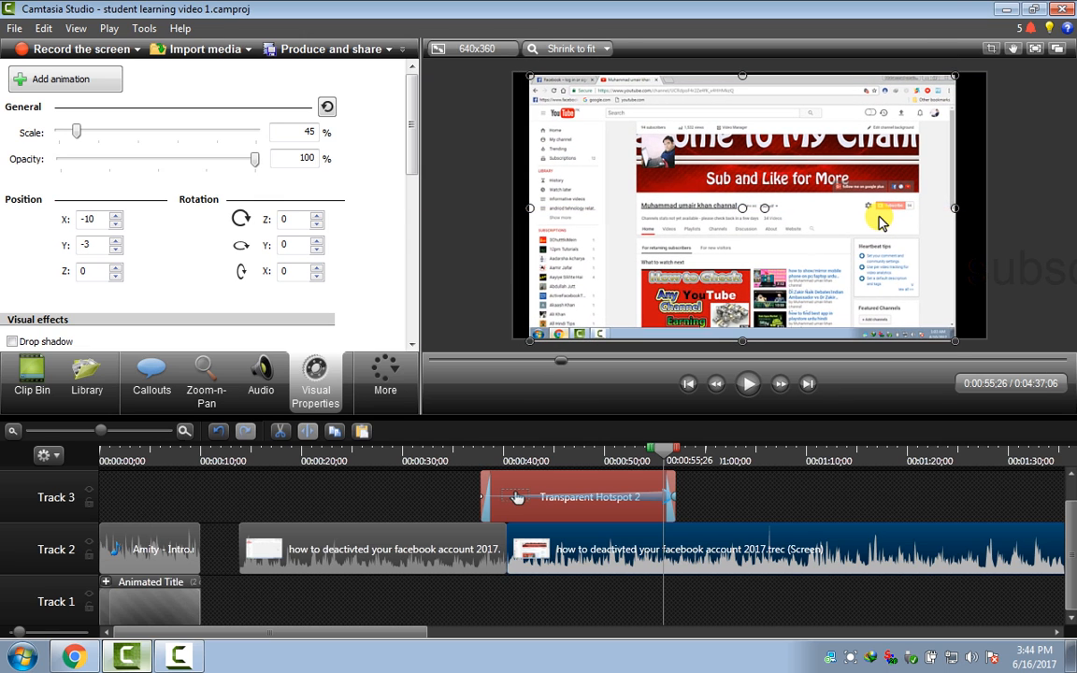
Extend the callout on Track 3 to about 0:01:31 and stretch its animation to the new end.
click(517, 497)
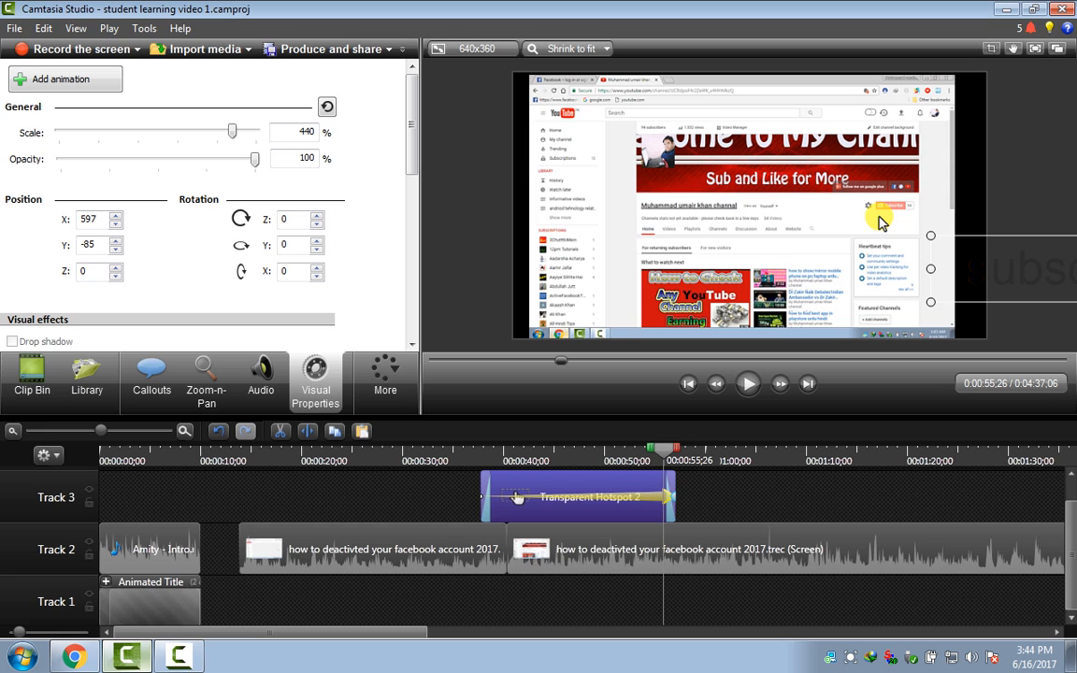
drag(674, 507, 1016, 507)
drag(675, 497, 846, 497)
drag(985, 496, 1014, 496)
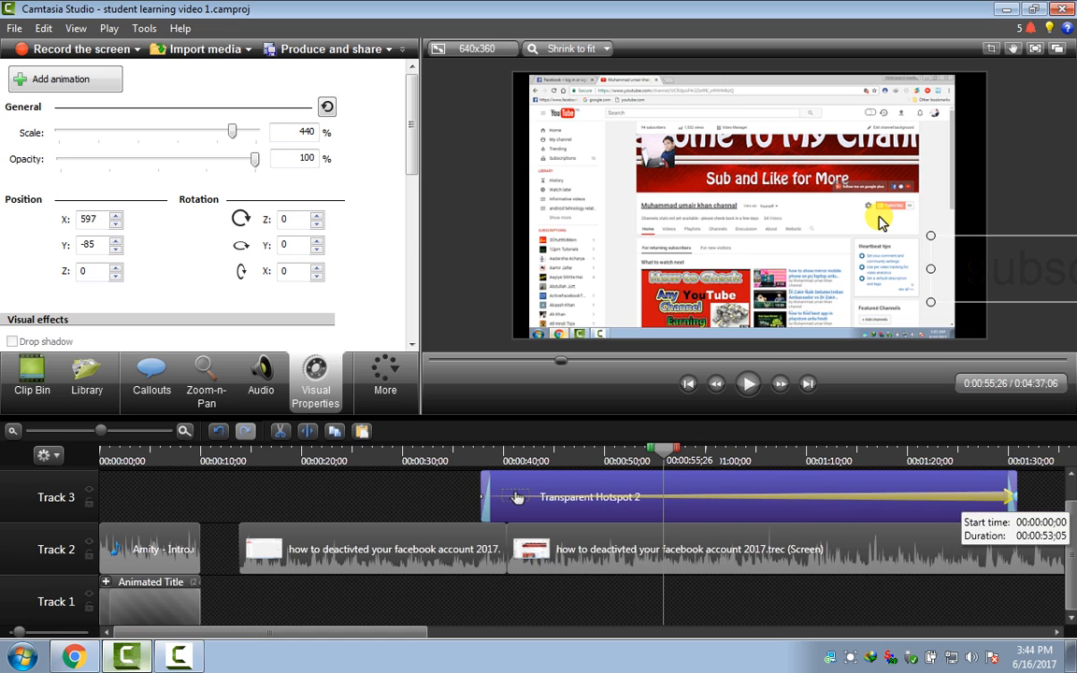
Place the playhead at about 0:00:28;06 and delete the text callout from Track 3.
click(574, 451)
drag(574, 450, 384, 450)
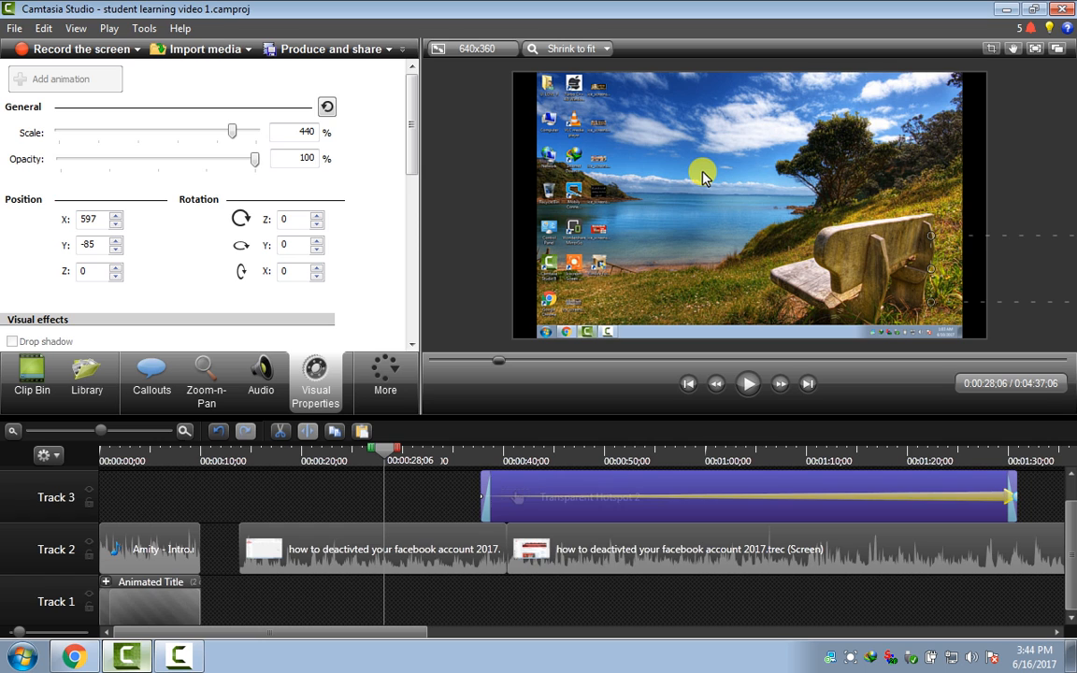
right_click(517, 497)
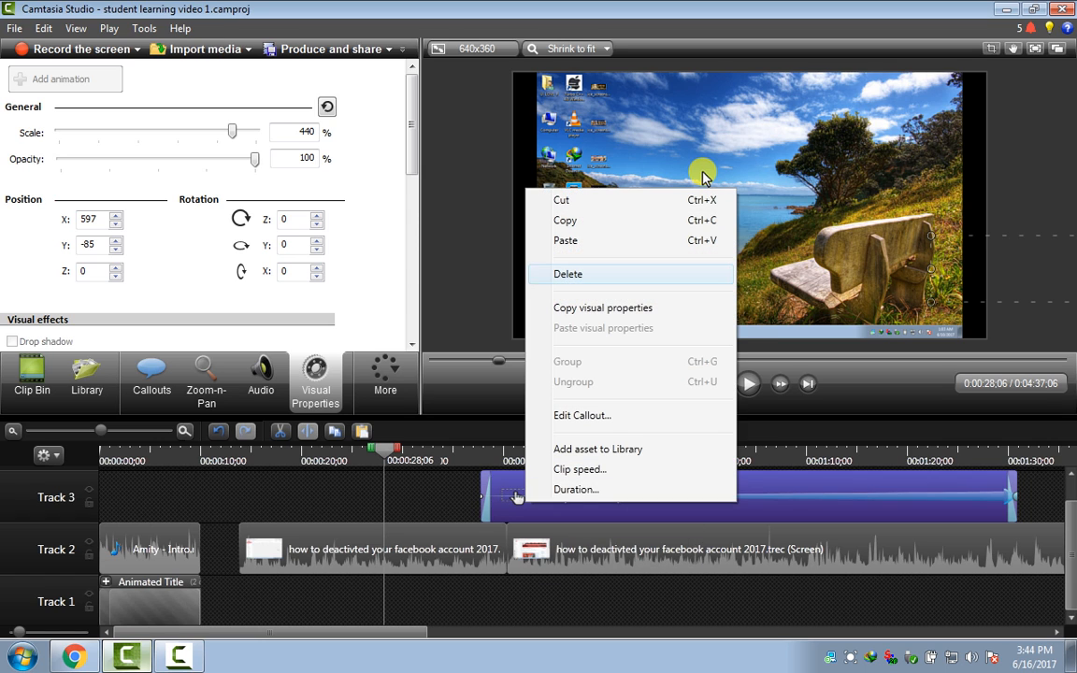
click(567, 274)
Add a new Transparent Hotspot callout at the playhead and select it on Track 3.
click(151, 378)
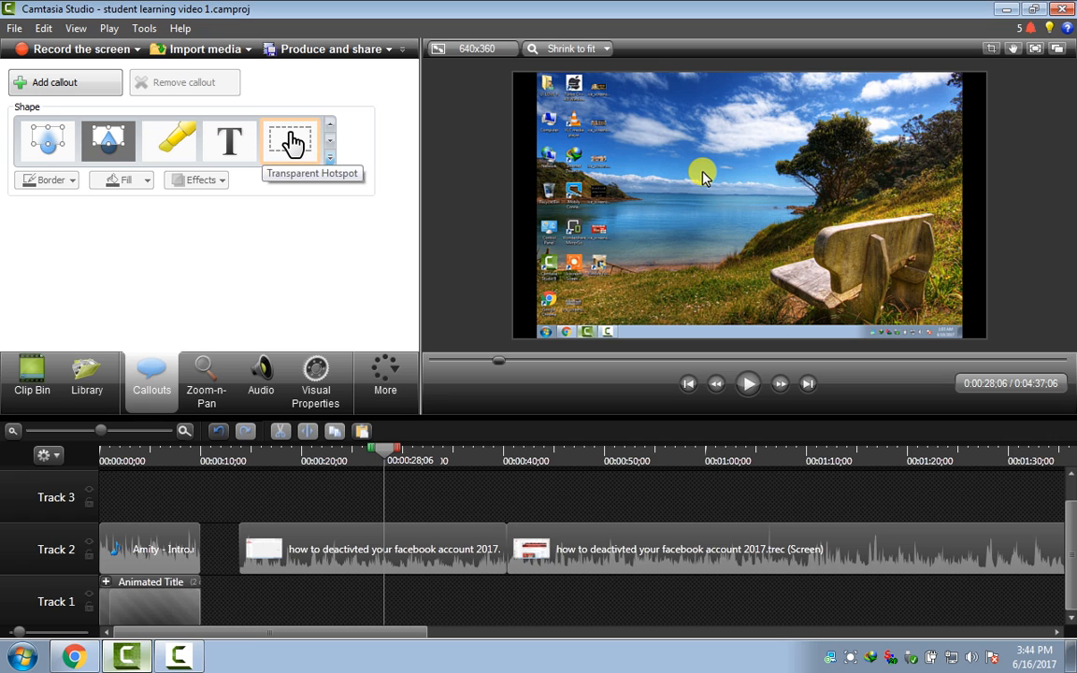
click(293, 142)
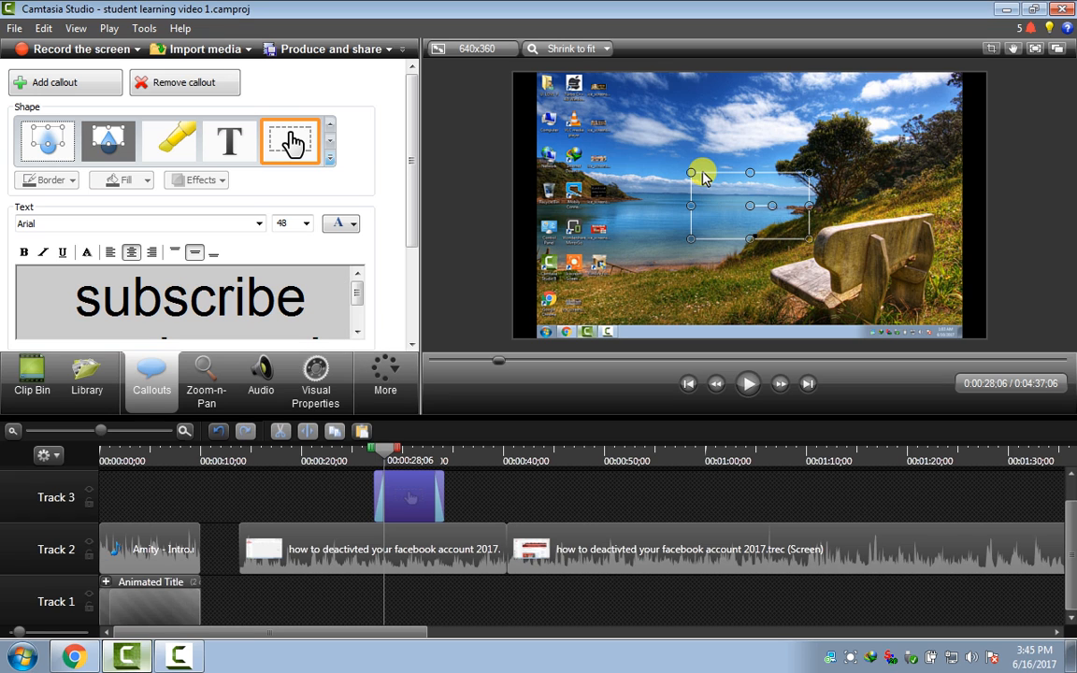
click(411, 497)
Enlarge the callout until its text fits on one line and move it past the canvas's right edge, to about X 570, Y -77.
mouse_move(809, 206)
mouse_down()
mouse_move(877, 206)
mouse_move(861, 206)
mouse_up()
drag(776, 239, 776, 309)
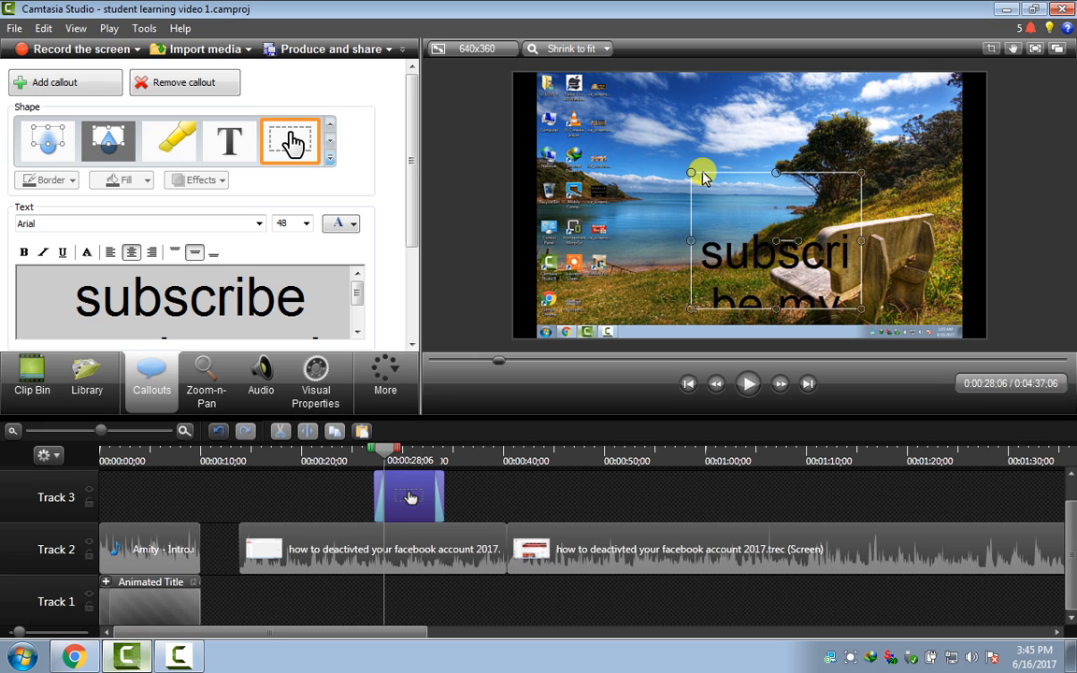
drag(861, 240, 1076, 240)
drag(690, 241, 445, 240)
mouse_move(598, 241)
mouse_down()
mouse_move(853, 235)
mouse_move(1040, 262)
mouse_move(1009, 263)
mouse_up()
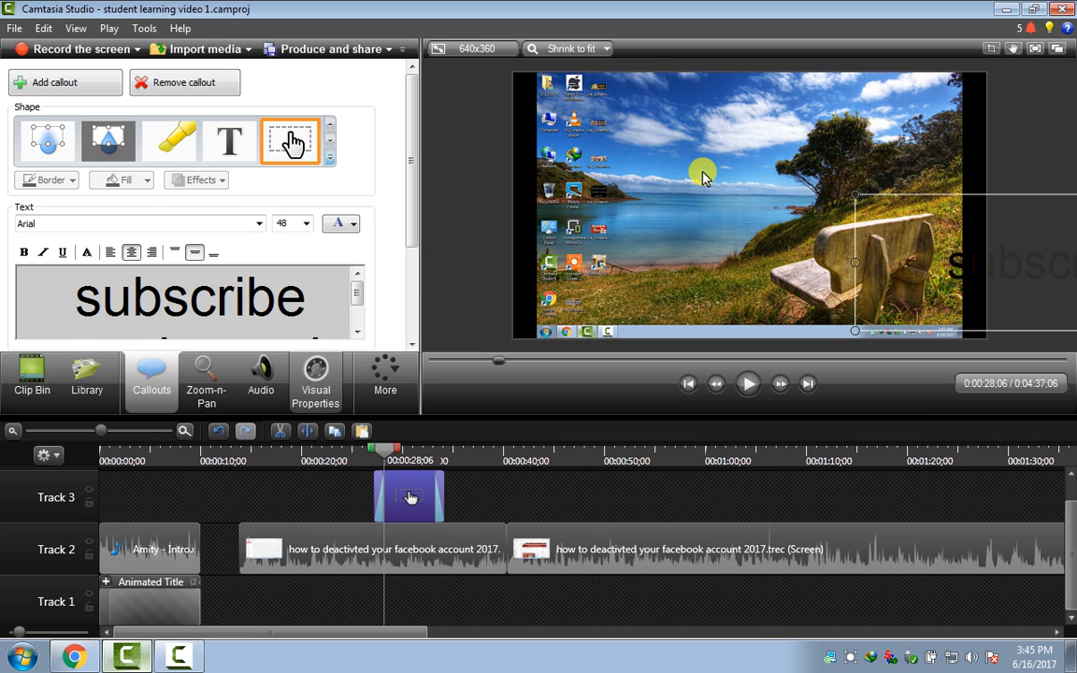
Add an animation to the callout and move its end position past the canvas's left edge, to about X -689, Y -72.
click(315, 379)
click(60, 78)
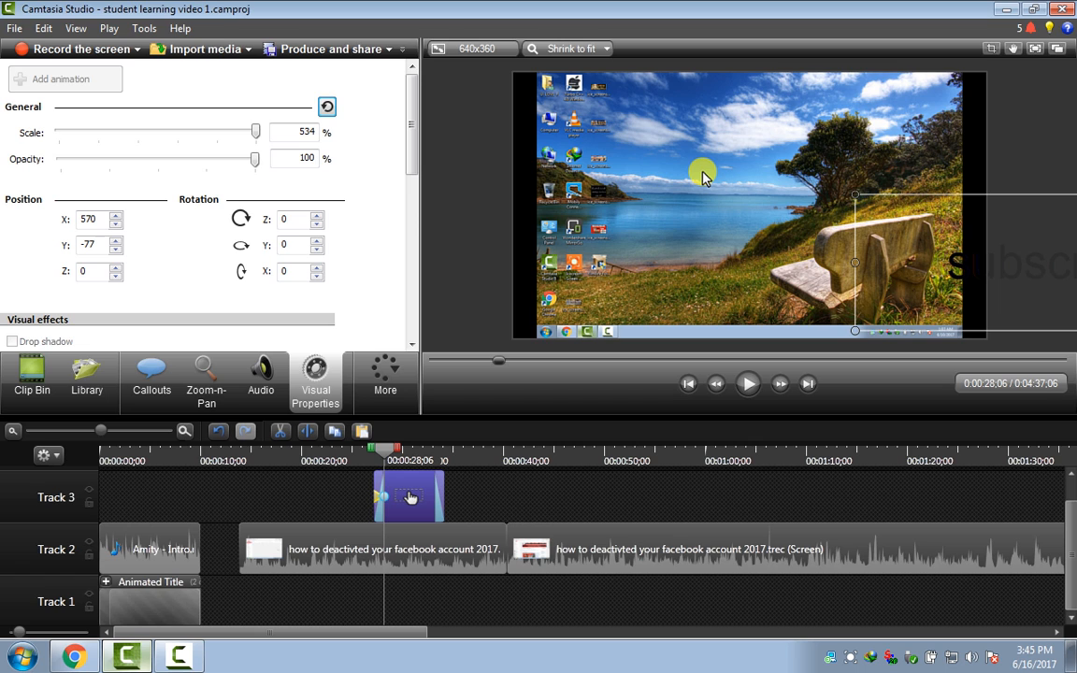
drag(1010, 264, 276, 259)
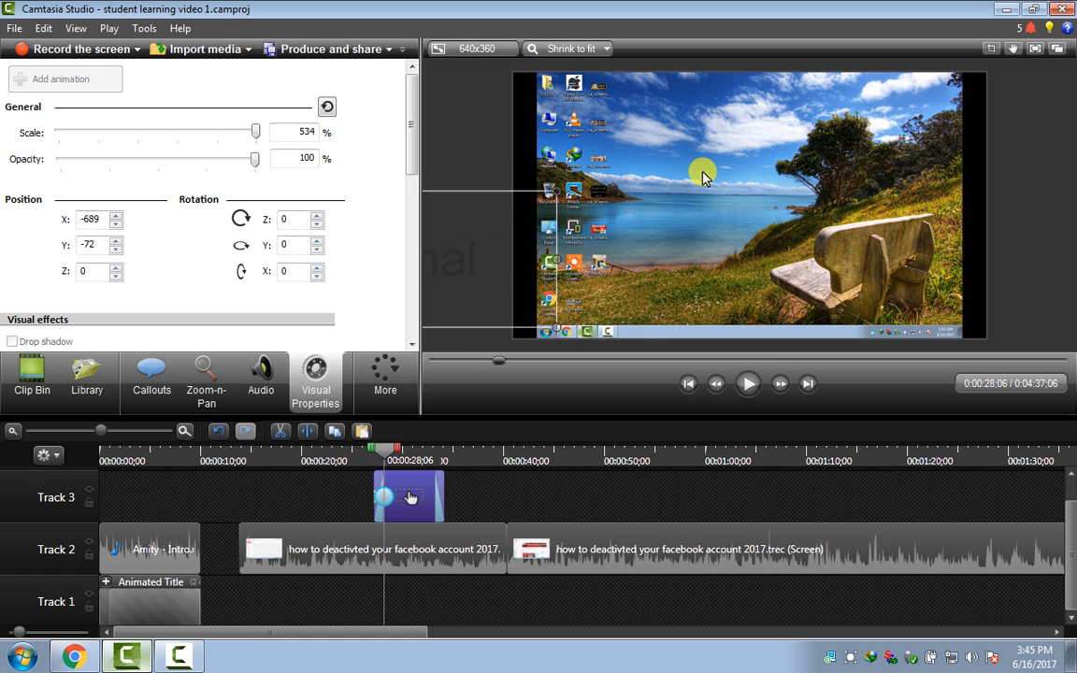
Extend the callout to about 0:00:45 and stretch its animation across nearly the whole duration.
drag(442, 504, 551, 506)
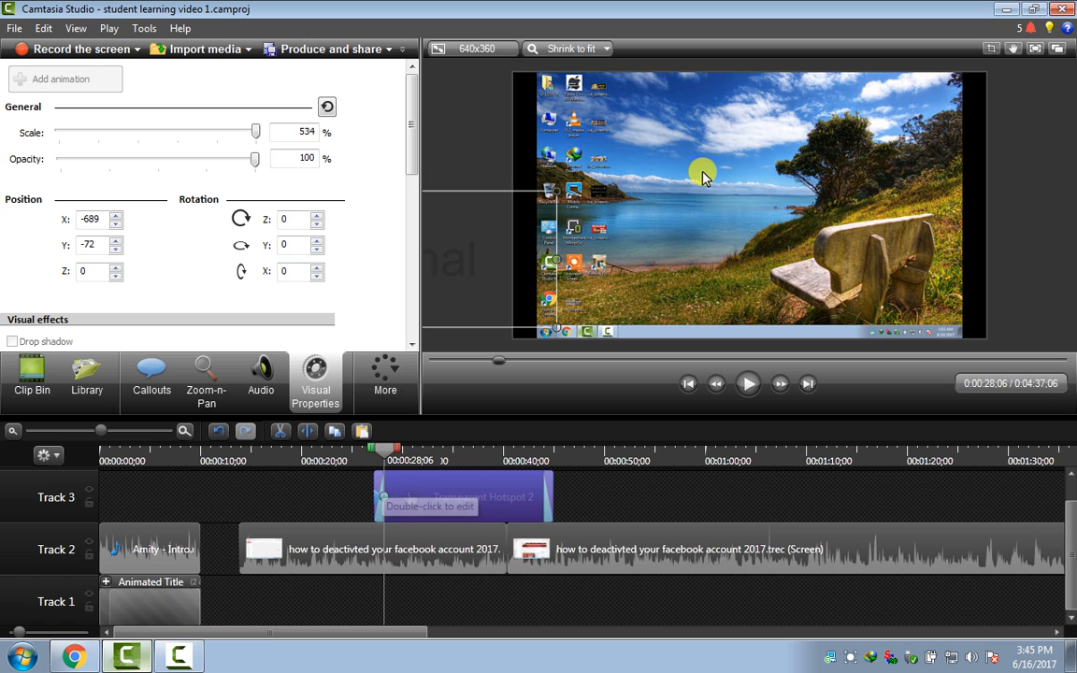
click(410, 496)
drag(409, 497, 547, 496)
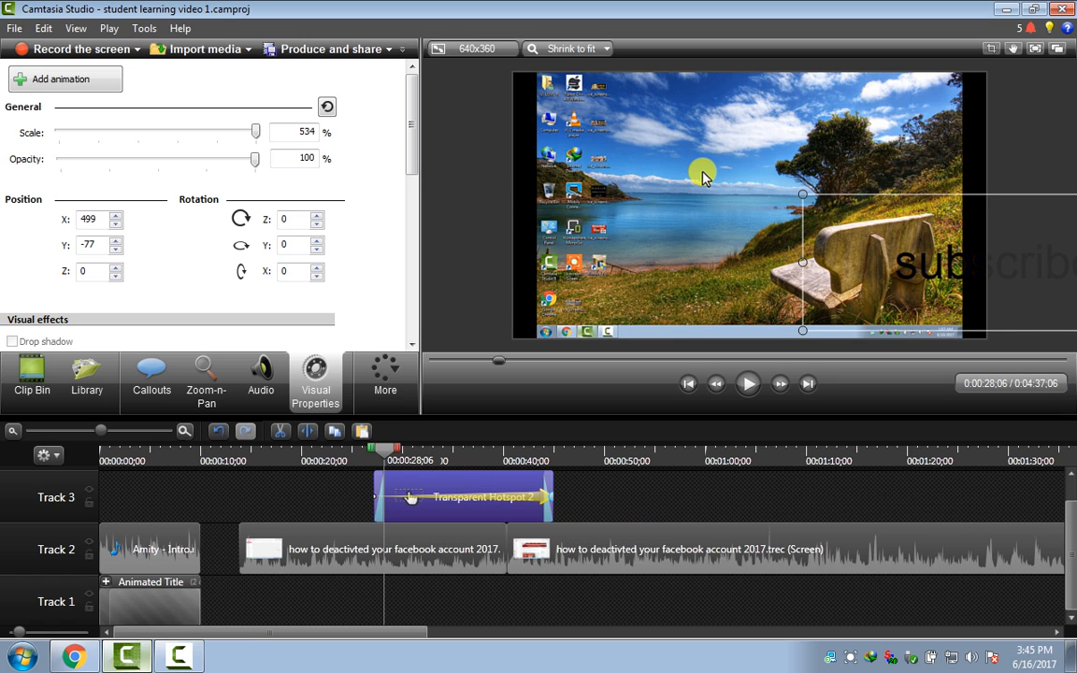
click(410, 497)
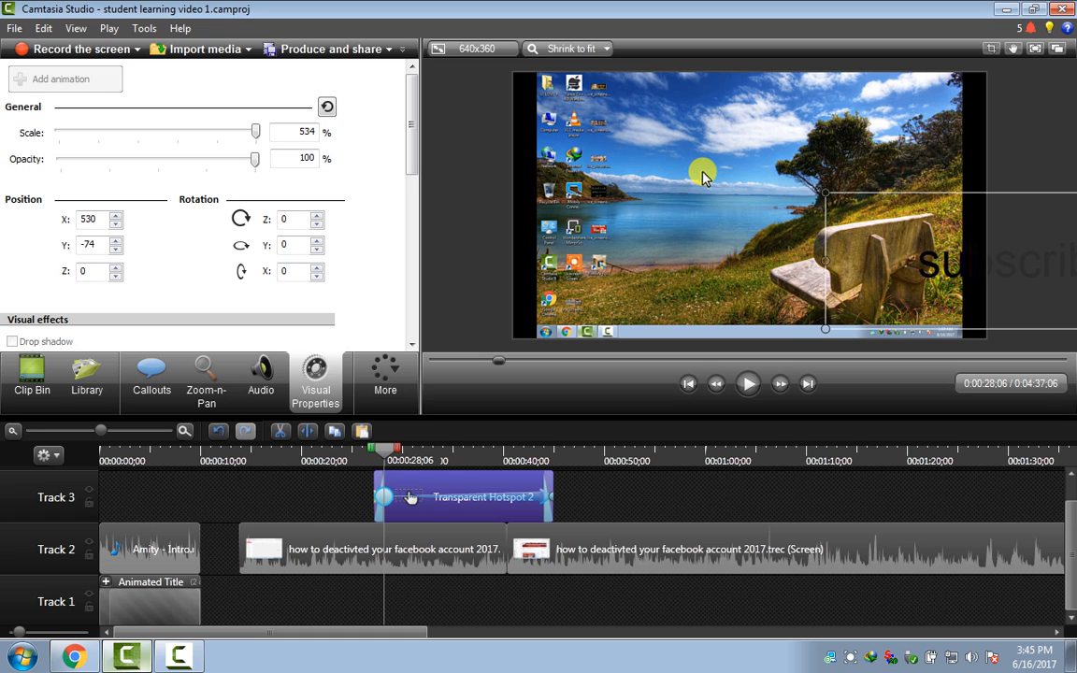
Play the timeline from 0:00:26;03 to preview the scrolling callout text, stopping at about 0:00:38;22.
drag(384, 449, 362, 450)
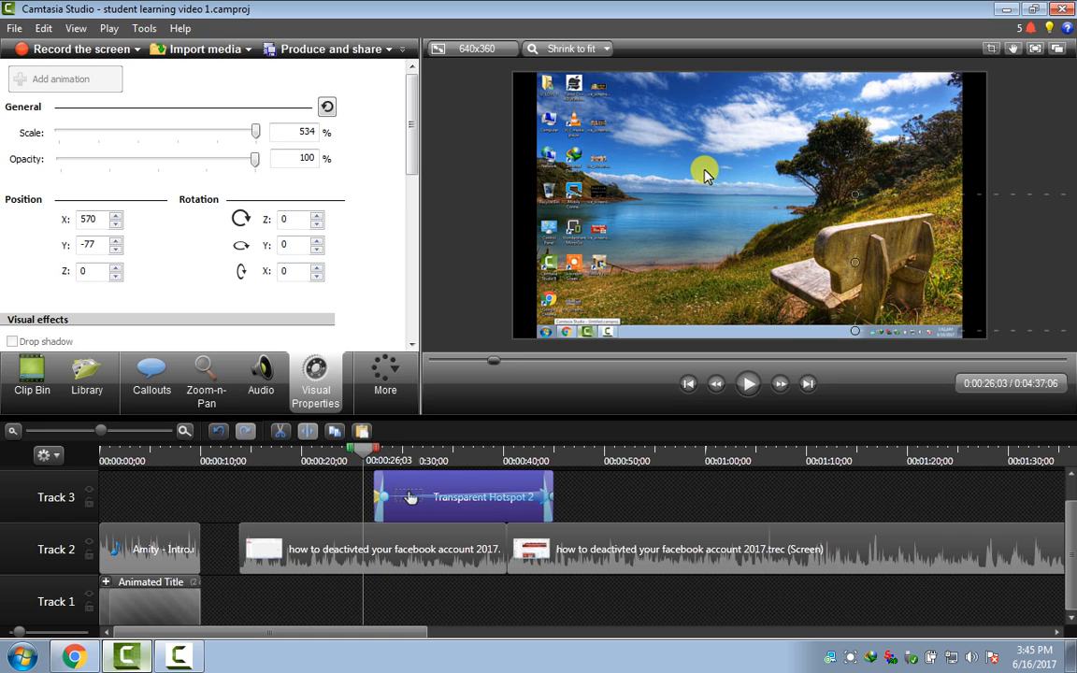
click(748, 383)
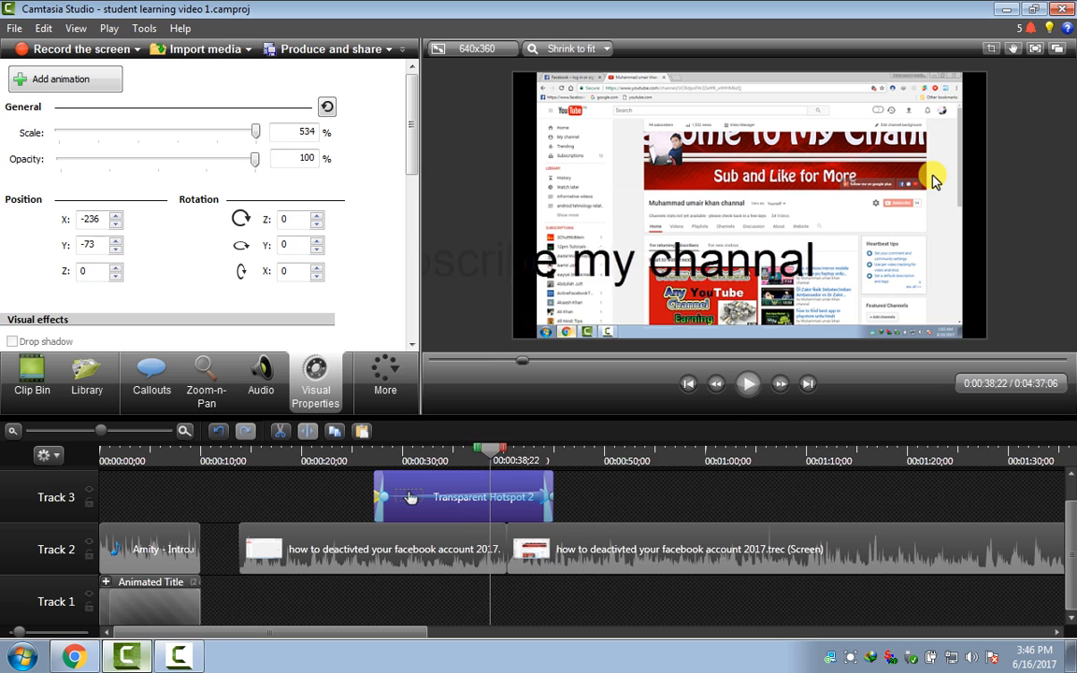
click(747, 385)
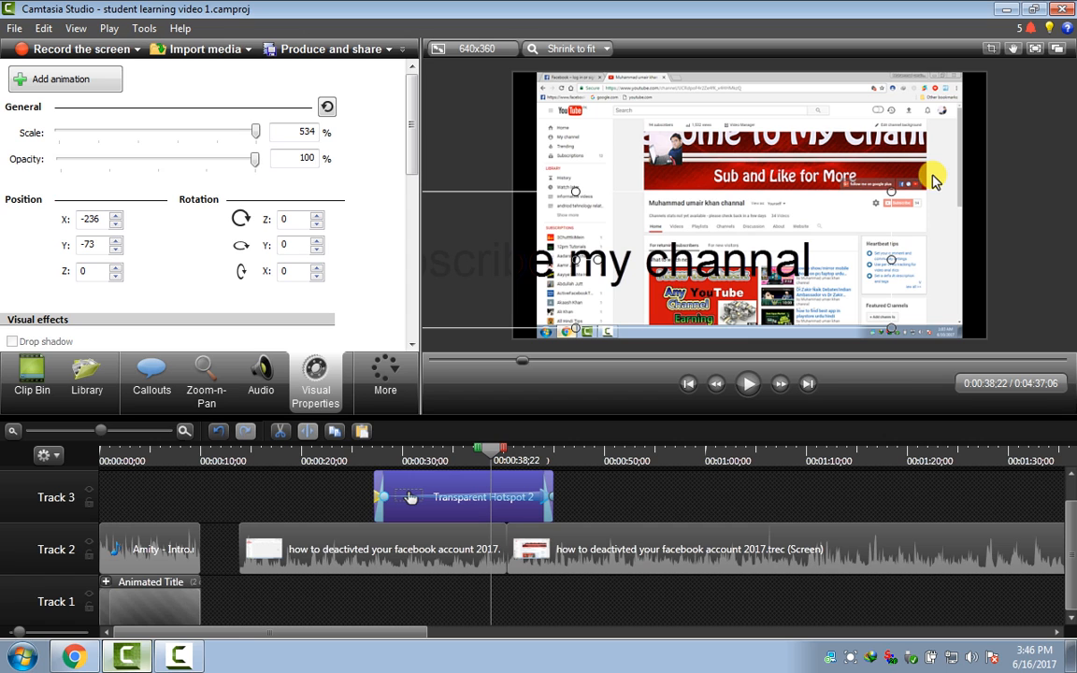
Switch to the YouTube channel page in Chrome and bring up the Camtasia recorder window.
click(74, 657)
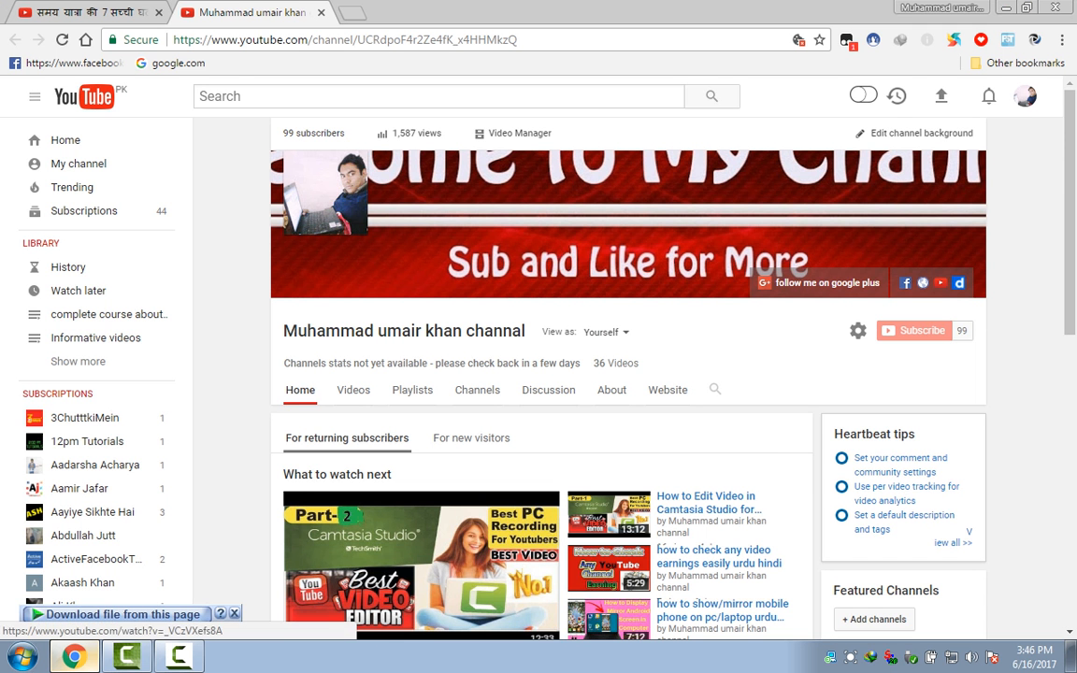
click(178, 657)
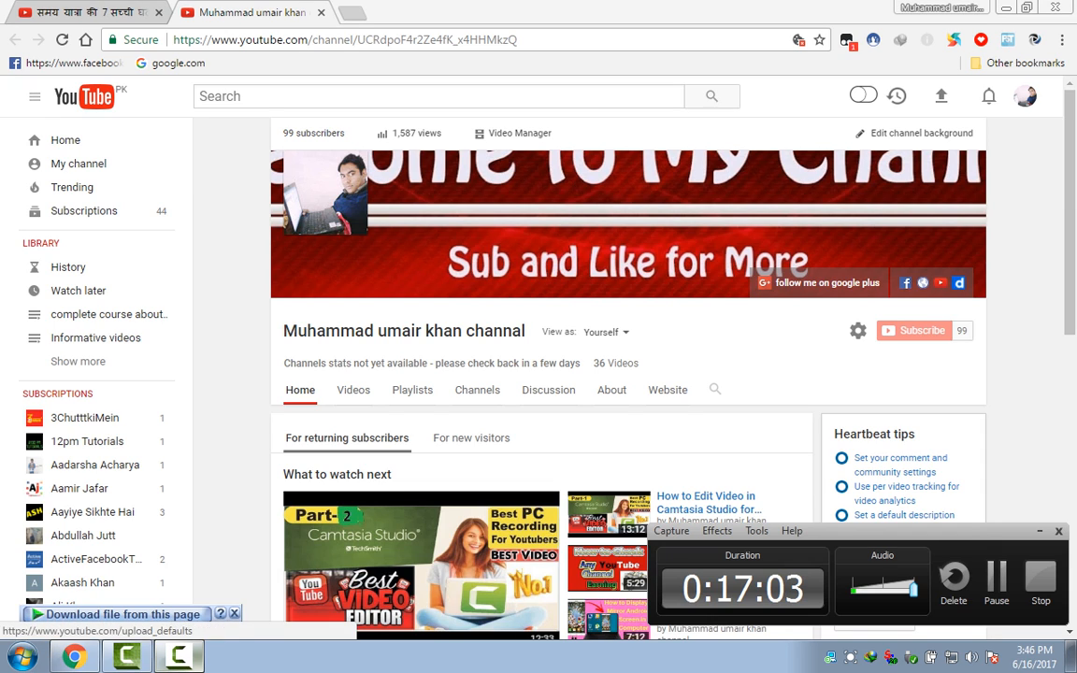